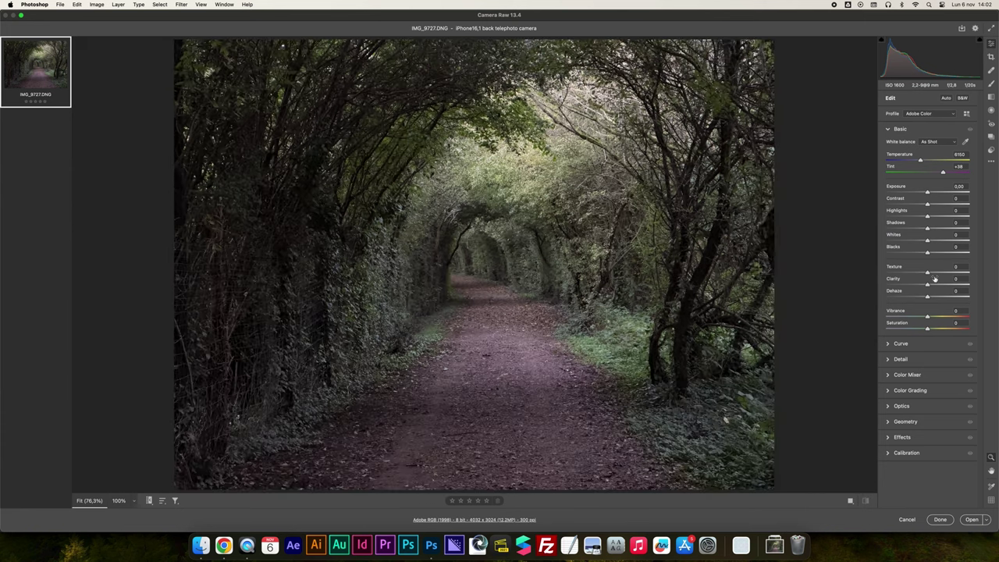
# Step: Try the Apple ProRaw Monochrome v2 profile, then apply Apple ProRaw v2 with its amount lowered to about 88
pyautogui.click(927, 114)
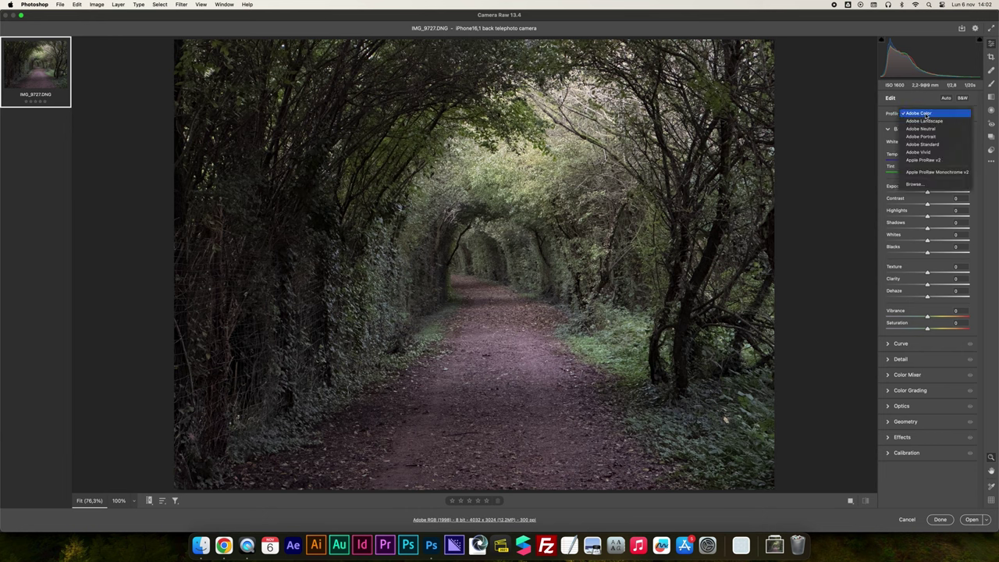
pyautogui.click(940, 173)
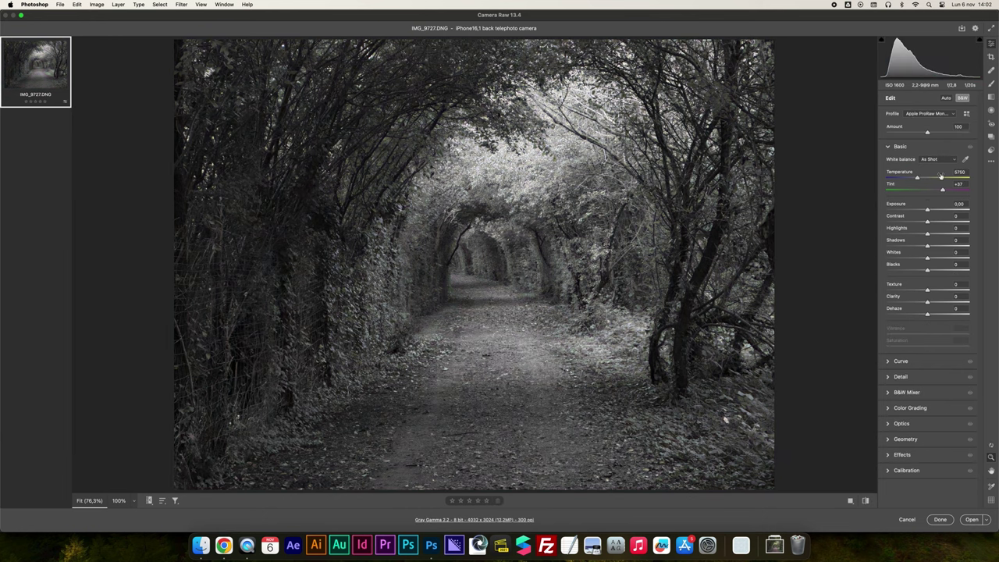
pyautogui.click(930, 115)
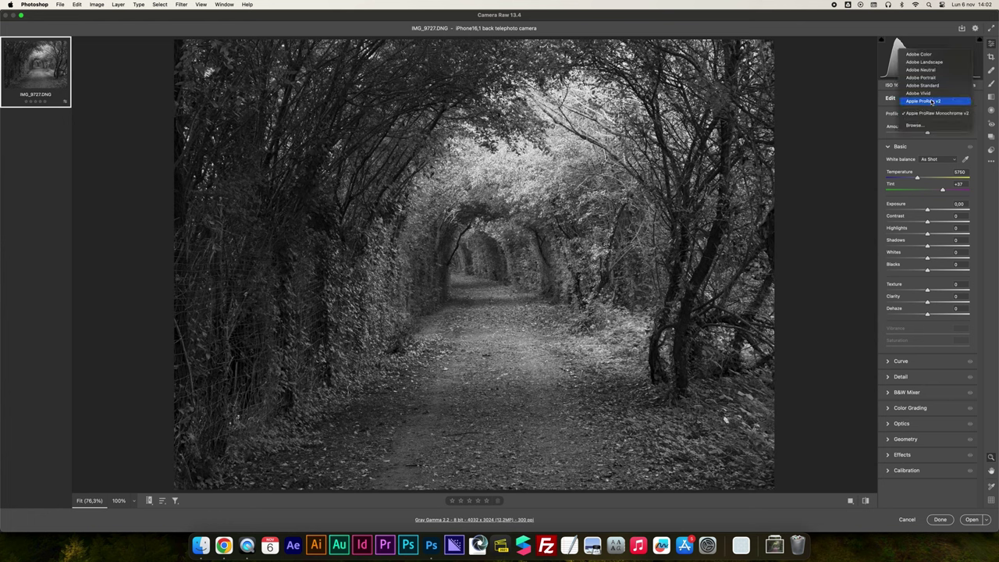
pyautogui.click(930, 102)
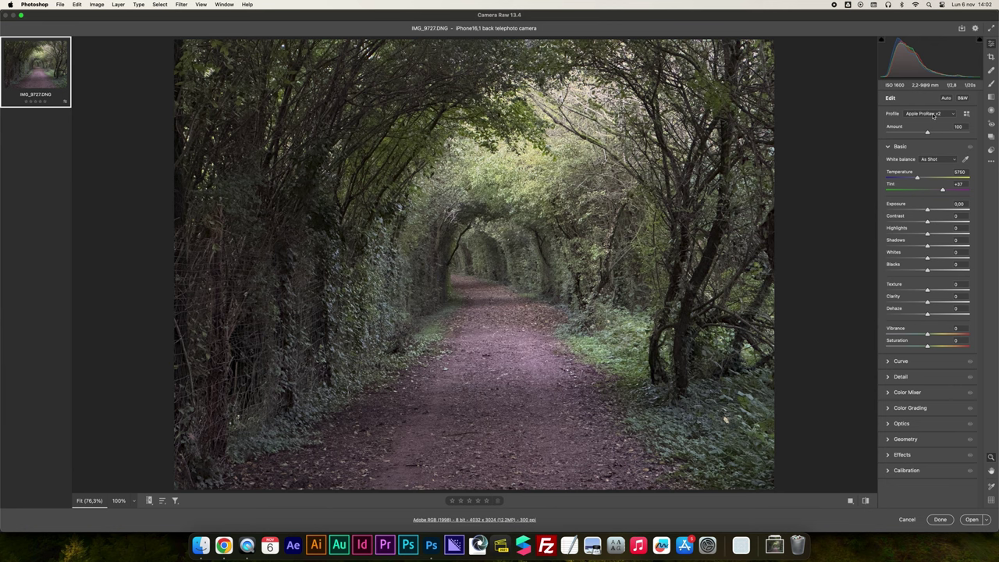
pyautogui.moveTo(928, 134)
pyautogui.mouseDown()
pyautogui.moveTo(976, 134)
pyautogui.moveTo(843, 131)
pyautogui.moveTo(921, 134)
pyautogui.mouseUp()
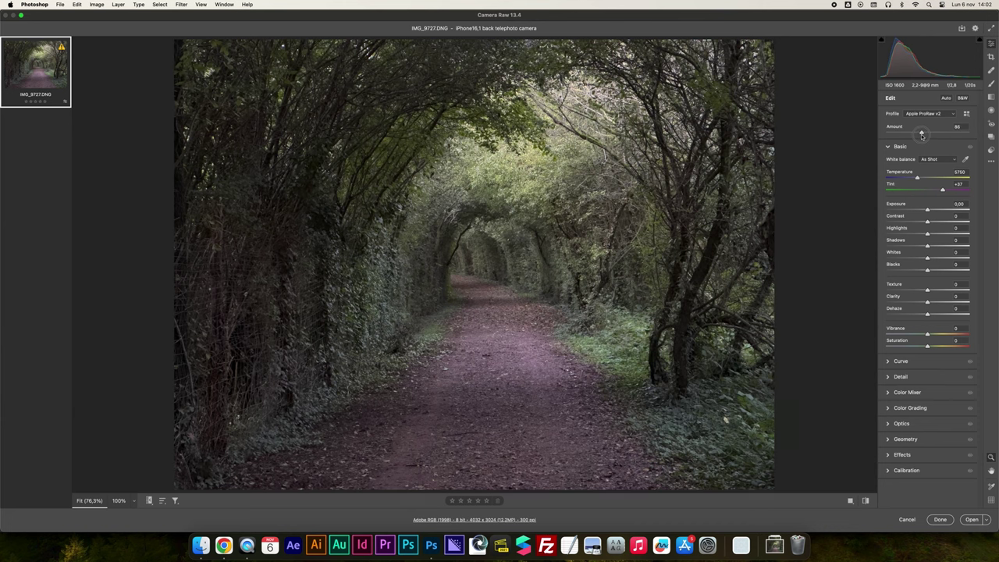
# Step: Try the Adobe Color profile for comparison and undo that profile change
pyautogui.click(922, 114)
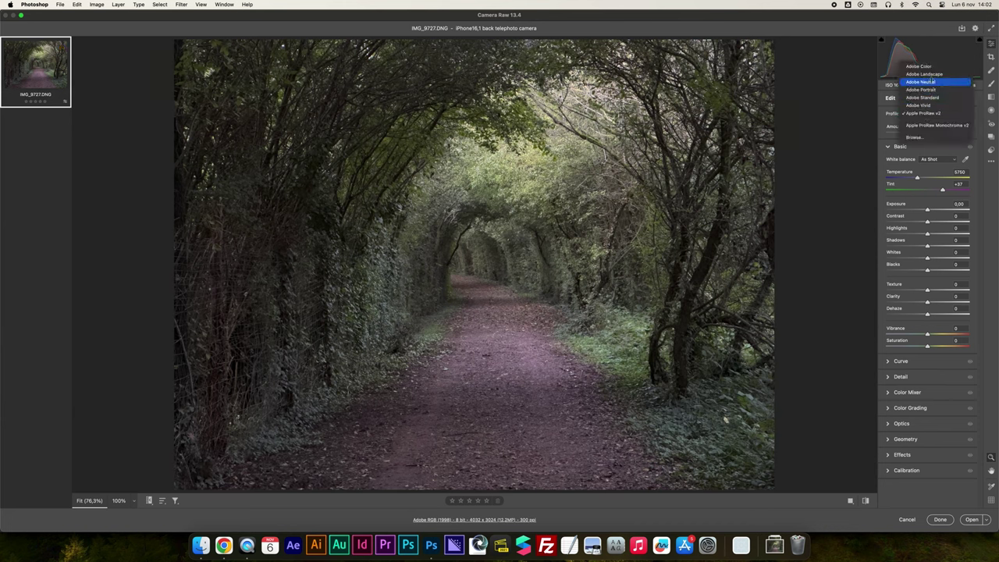
pyautogui.click(929, 67)
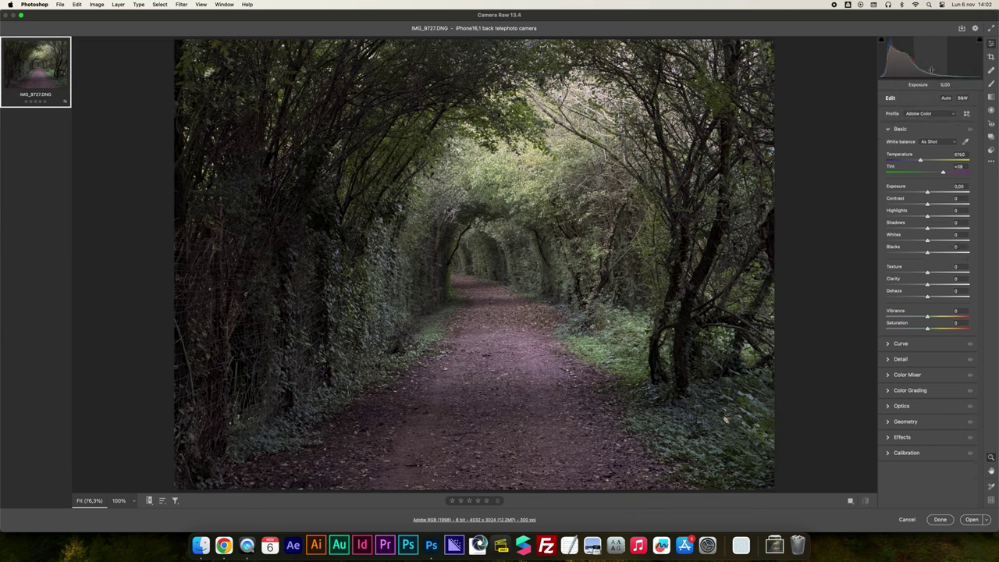
pyautogui.press('super+z')
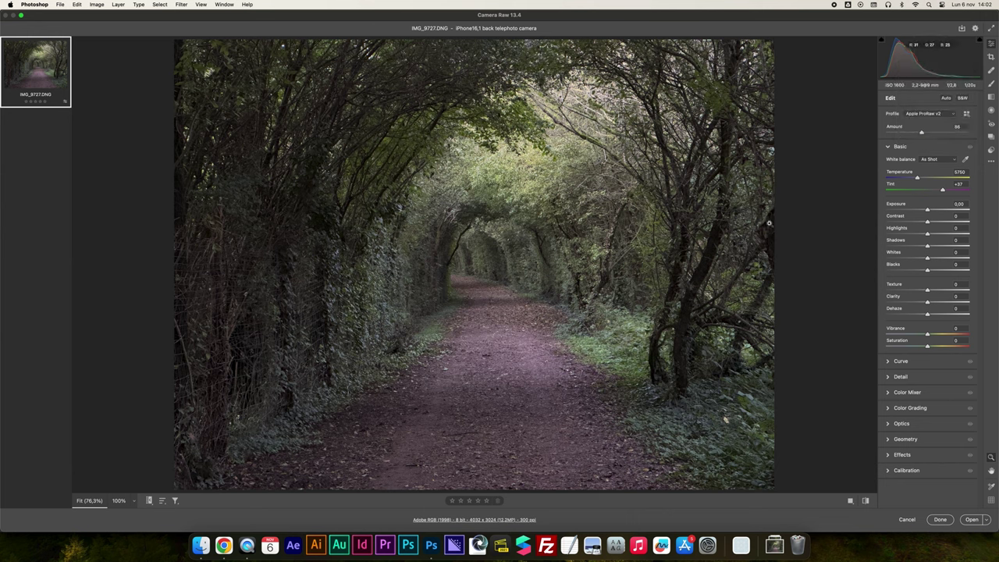
# Step: Set the photo's vibrance to +20 and its clarity to +4
pyautogui.click(955, 329)
pyautogui.write('20')
pyautogui.press('Tab')
pyautogui.click(957, 297)
pyautogui.write('4')
# Step: In the HSL color mixer, set hue to yellows -68 and greens -43, and saturation to yellows +35 and greens +20
pyautogui.click(908, 392)
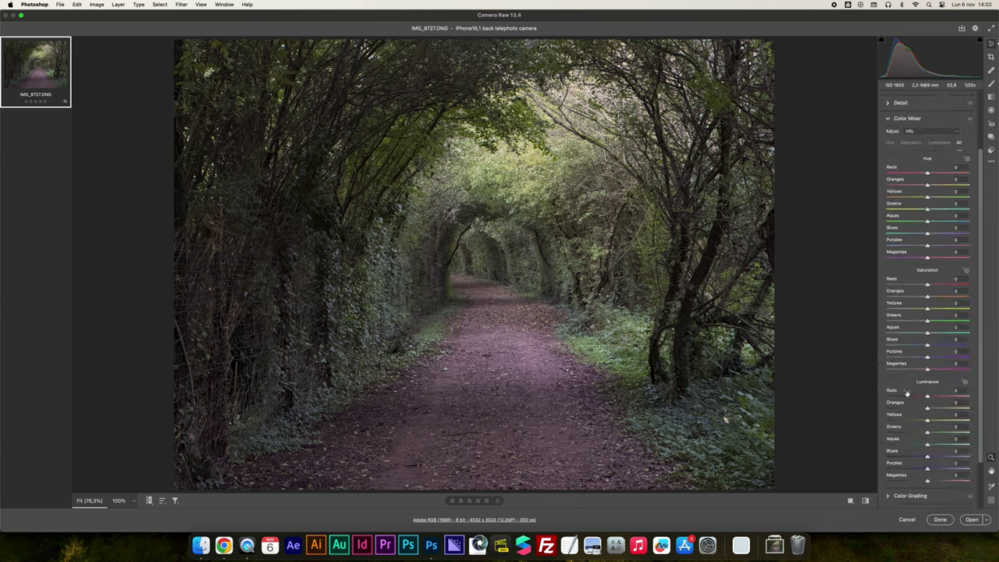
pyautogui.click(966, 160)
pyautogui.moveTo(560, 110); pyautogui.dragTo(480, 110)
pyautogui.moveTo(612, 272)
pyautogui.mouseDown()
pyautogui.moveTo(684, 272)
pyautogui.moveTo(631, 273)
pyautogui.mouseUp()
pyautogui.moveTo(608, 243); pyautogui.dragTo(677, 243)
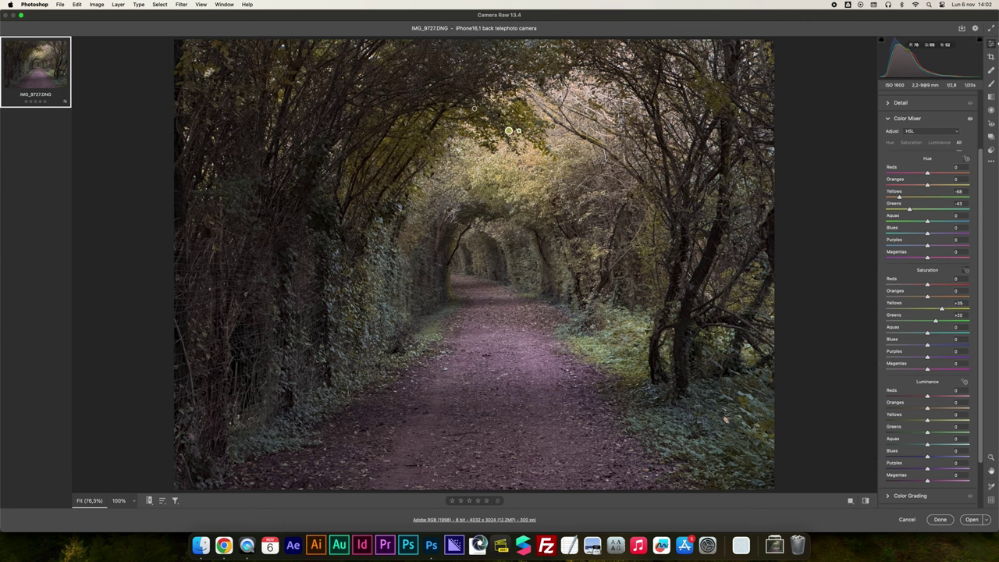
# Step: Set hue to oranges -46, yellows -76, greens -86, purples -69, magentas -44, and saturation to oranges +25, yellows +70, greens +38
pyautogui.moveTo(417, 132); pyautogui.dragTo(489, 131)
pyautogui.moveTo(565, 126); pyautogui.dragTo(544, 103)
pyautogui.moveTo(928, 298); pyautogui.dragTo(938, 297)
pyautogui.moveTo(894, 182)
pyautogui.mouseDown()
pyautogui.moveTo(872, 187)
pyautogui.moveTo(909, 193)
pyautogui.moveTo(875, 211)
pyautogui.moveTo(896, 196)
pyautogui.mouseUp()
pyautogui.click(968, 158)
pyautogui.moveTo(572, 370); pyautogui.dragTo(513, 371)
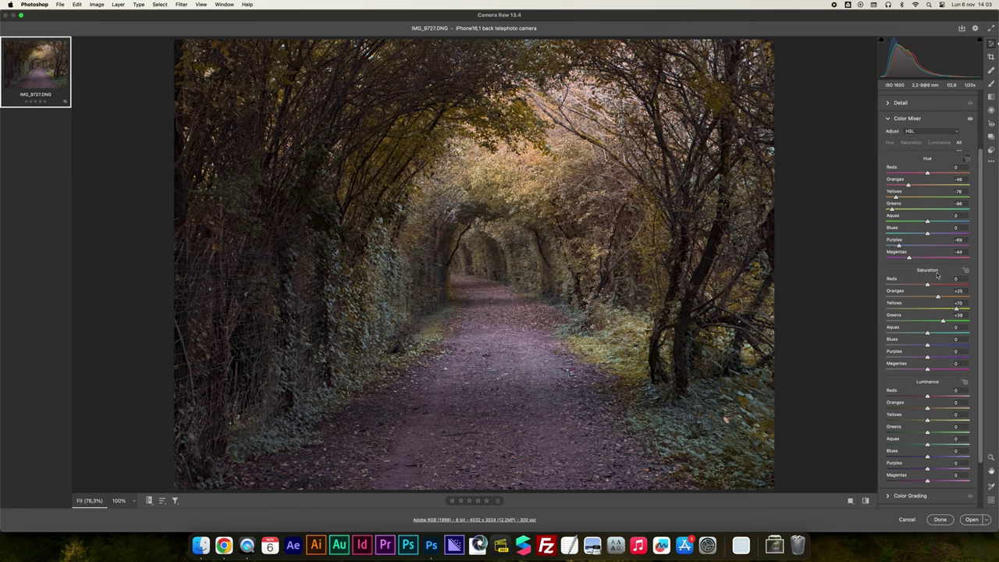
# Step: Set saturation to blues +33, purples -100, magentas -72, and luminance to reds +11, oranges +44, yellows -41, greens -11, aquas +100
pyautogui.click(966, 271)
pyautogui.moveTo(567, 366); pyautogui.dragTo(495, 365)
pyautogui.moveTo(927, 346); pyautogui.dragTo(941, 352)
pyautogui.moveTo(928, 436); pyautogui.dragTo(997, 443)
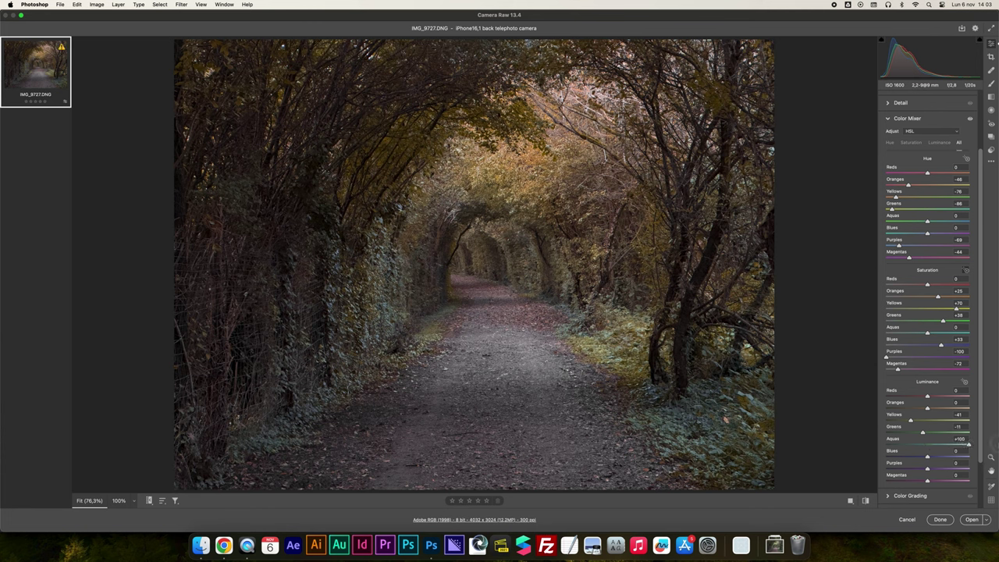
pyautogui.moveTo(927, 410)
pyautogui.mouseDown()
pyautogui.moveTo(915, 410)
pyautogui.moveTo(976, 398)
pyautogui.moveTo(909, 400)
pyautogui.moveTo(933, 401)
pyautogui.mouseUp()
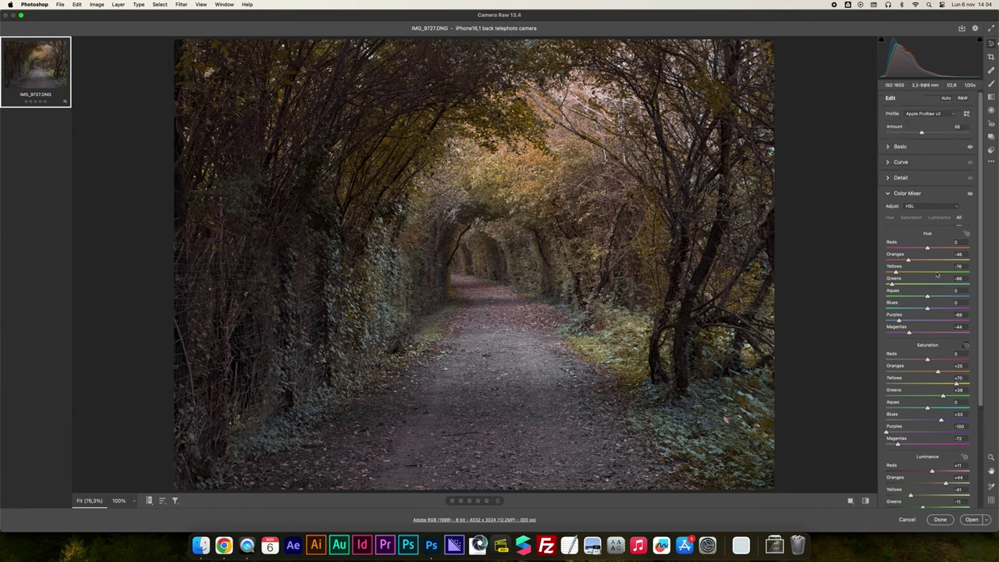
# Step: Sharpen the photo with sharpening 66, radius 1.1, detail 40 and masking 98, and set noise reduction to 43
pyautogui.click(890, 177)
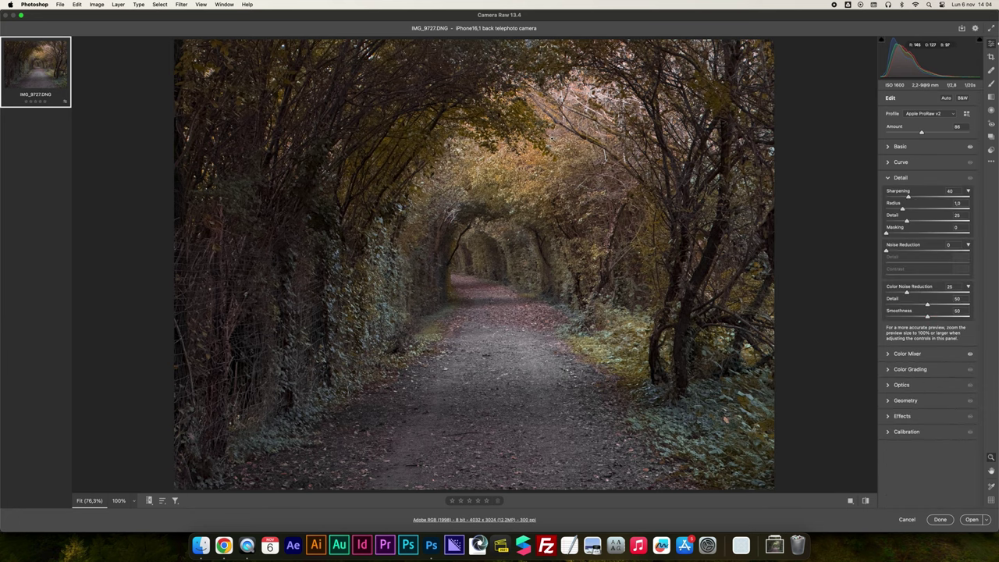
pyautogui.click(526, 119)
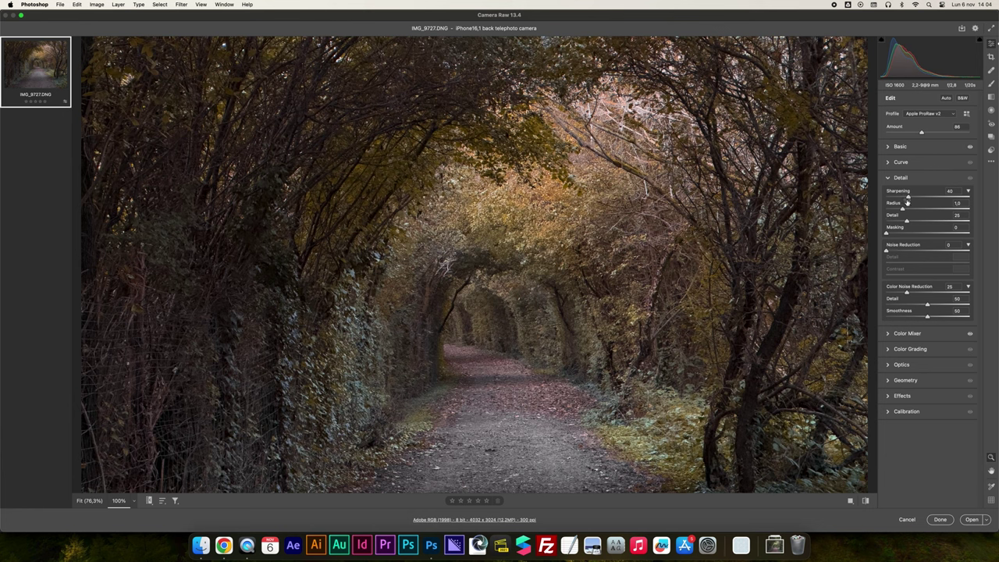
pyautogui.moveTo(910, 197); pyautogui.dragTo(962, 233)
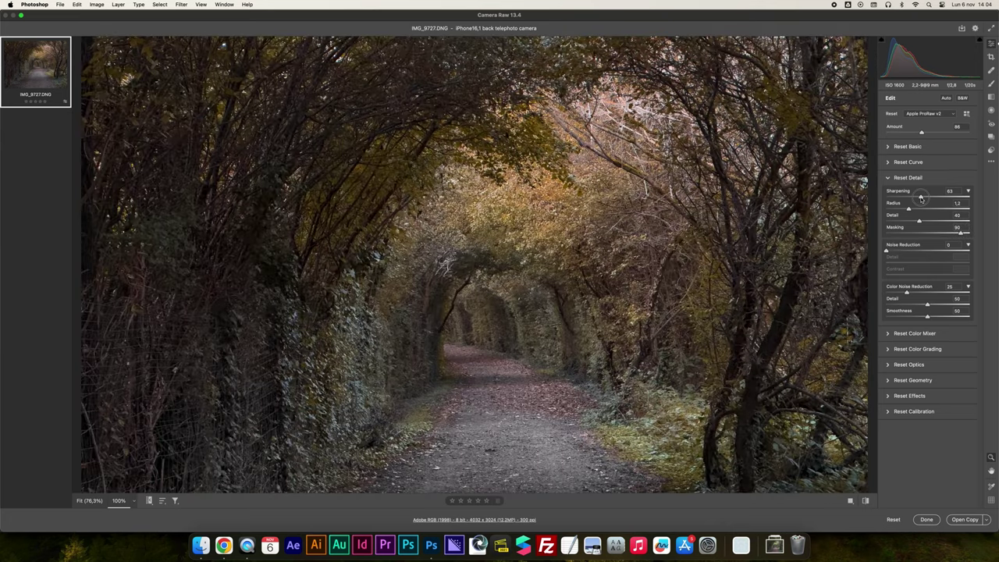
pyautogui.moveTo(921, 198); pyautogui.dragTo(907, 212)
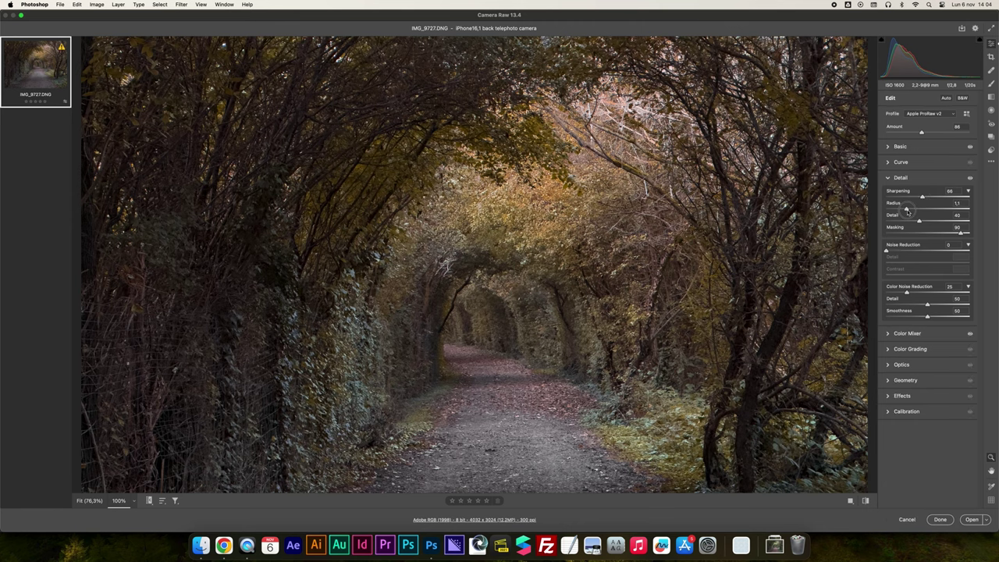
pyautogui.moveTo(962, 232); pyautogui.dragTo(967, 232)
pyautogui.moveTo(887, 250); pyautogui.dragTo(923, 250)
# Step: Compare the original and edited versions of the photo at 100% to check sharpness, noise and color
pyautogui.press('\\')
pyautogui.press('\\')
pyautogui.press('\\')
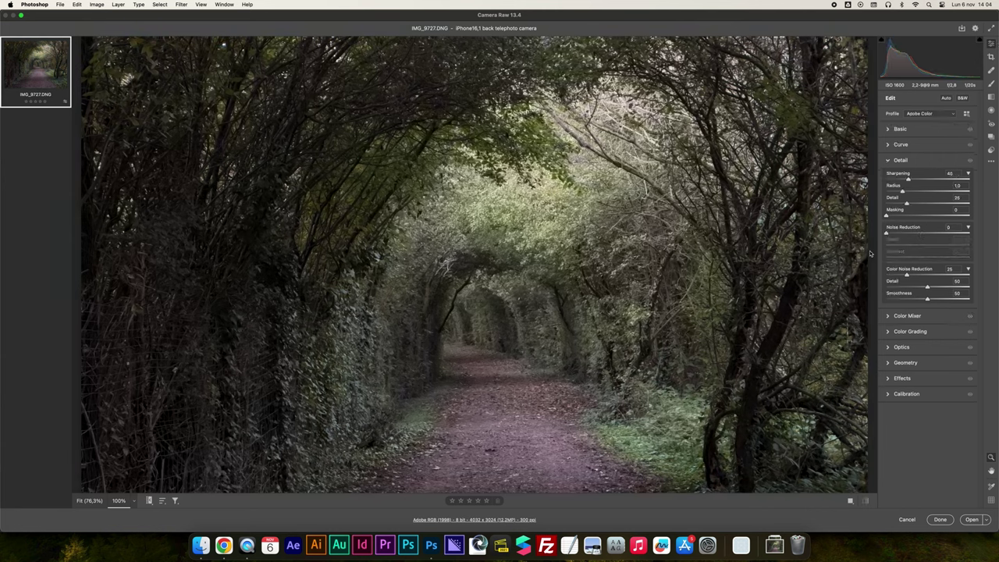
pyautogui.press('\\')
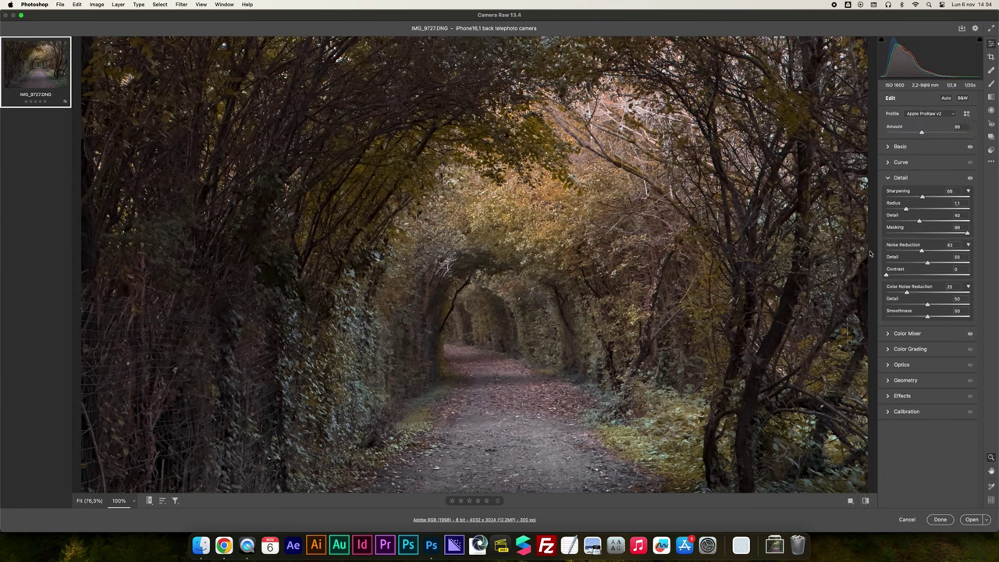
pyautogui.press('\\')
pyautogui.press('\\')
pyautogui.press('\\')
pyautogui.press('\\')
# Step: Set sharpening to 81, its detail to 50 and masking to 79, and compare the result with the original photo
pyautogui.moveTo(968, 234); pyautogui.dragTo(932, 199)
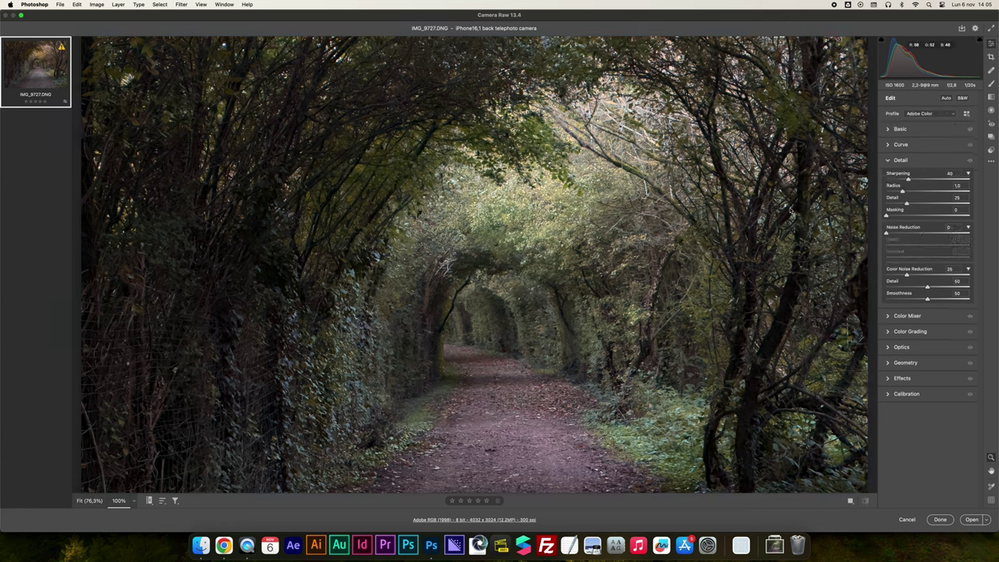
pyautogui.press('\\')
pyautogui.press('\\')
pyautogui.press('\\')
pyautogui.press('\\')
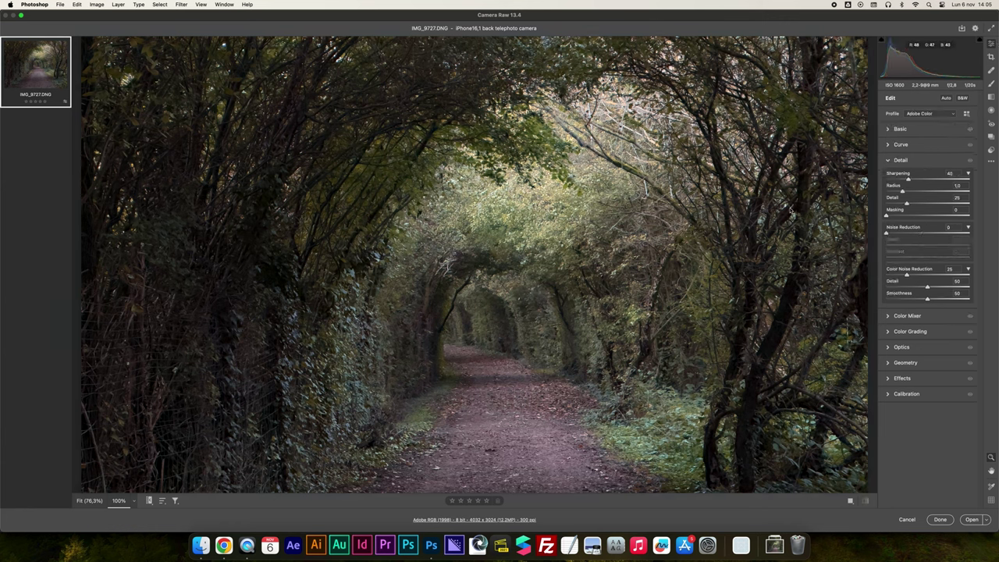
pyautogui.press('\\')
pyautogui.press('\\')
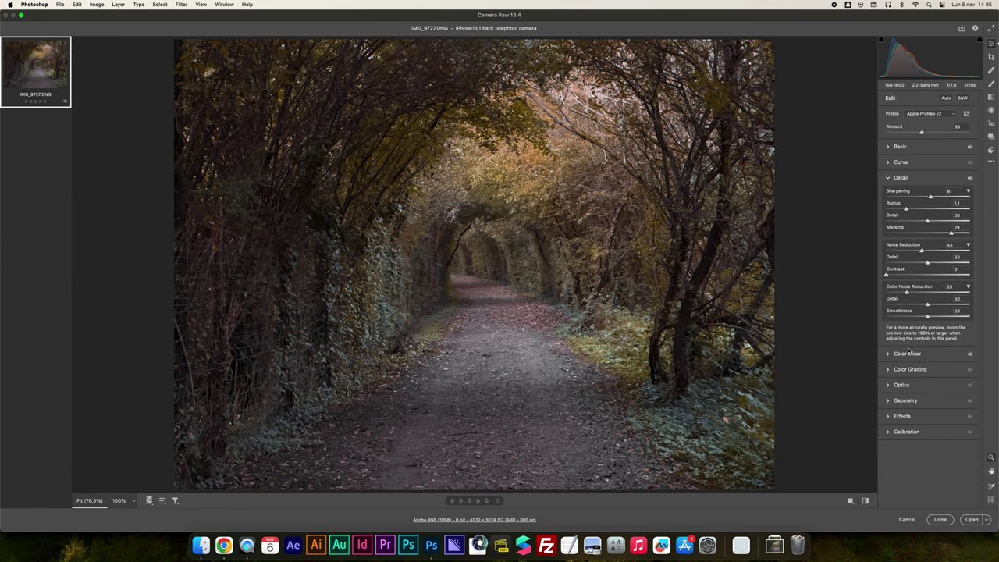
# Step: Color grade the midtones slightly toward orange, the shadows toward blue and the highlights toward yellow, and compare with the unedited photo
pyautogui.click(911, 371)
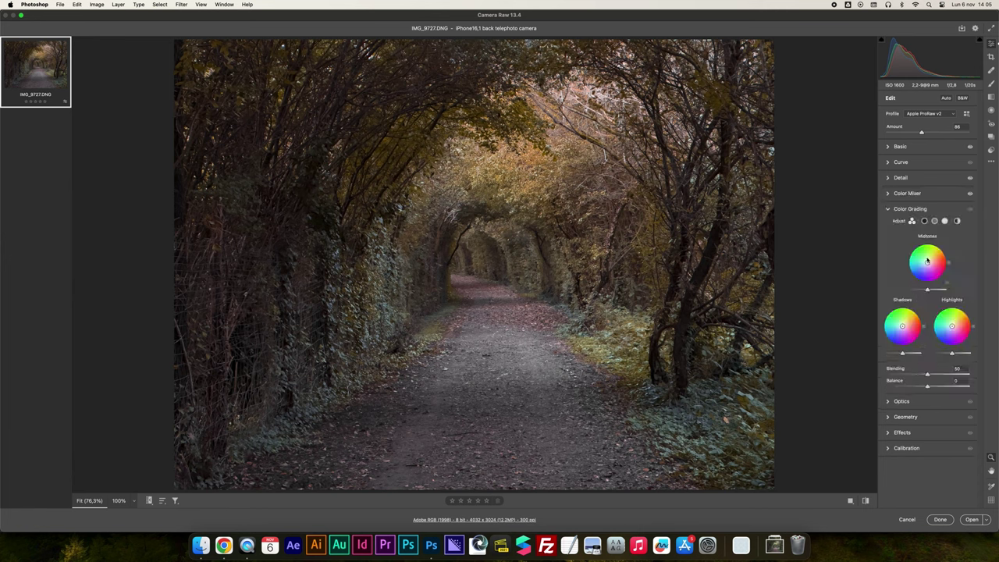
pyautogui.moveTo(927, 263); pyautogui.dragTo(930, 260)
pyautogui.moveTo(902, 327); pyautogui.dragTo(901, 326)
pyautogui.moveTo(900, 327); pyautogui.dragTo(953, 324)
pyautogui.press('super+alt+r')
pyautogui.press('super+z')
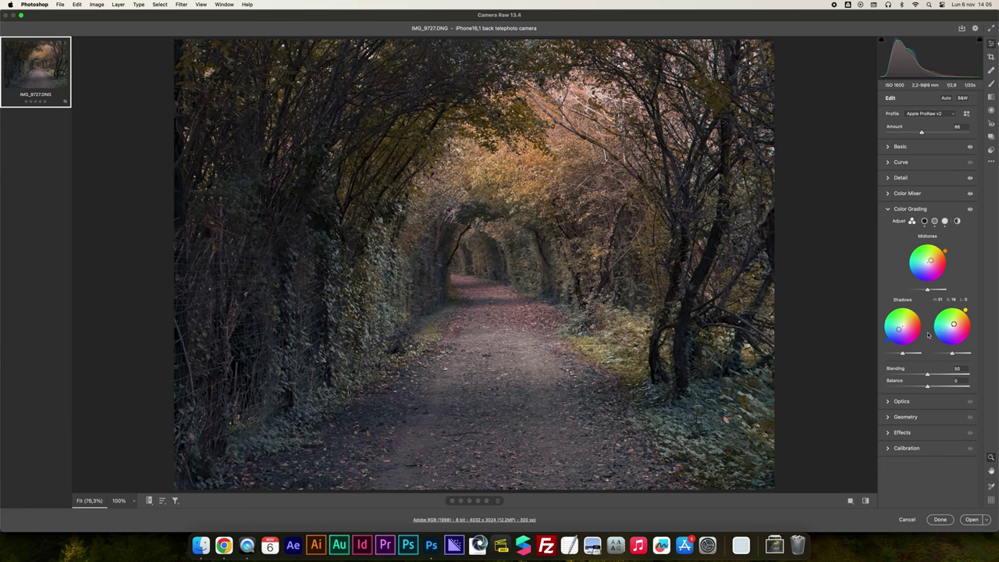
pyautogui.press('super+alt+r')
pyautogui.press('super+z')
# Step: Add a subtle vignette of -4 and compare the photo before and after editing
pyautogui.click(905, 432)
pyautogui.moveTo(928, 316); pyautogui.dragTo(925, 317)
pyautogui.press('\\')
pyautogui.press('\\')
pyautogui.press('\\')
pyautogui.press('\\')
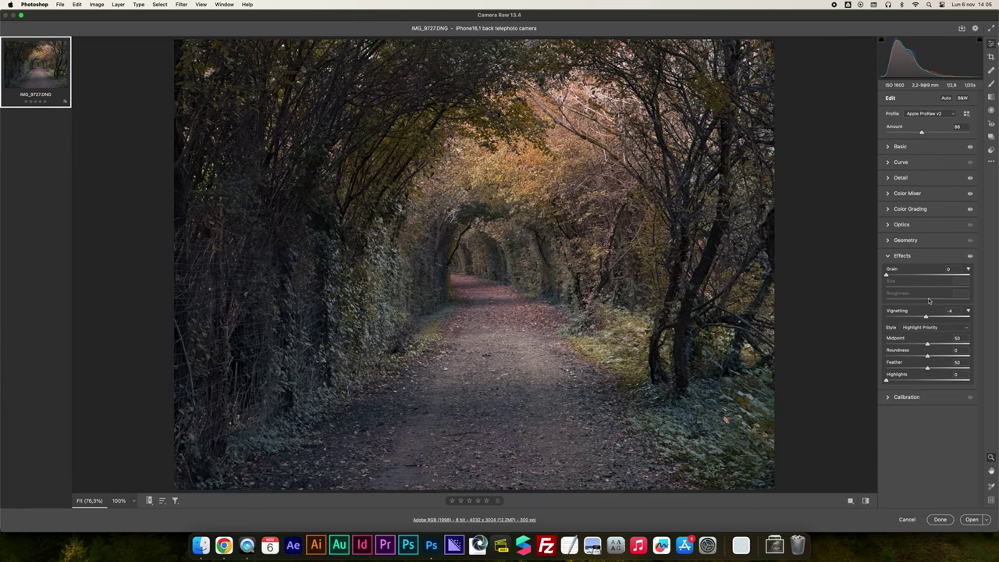
# Step: Shape the parametric tone curve with lights at +14 and darks at -3
pyautogui.click(901, 162)
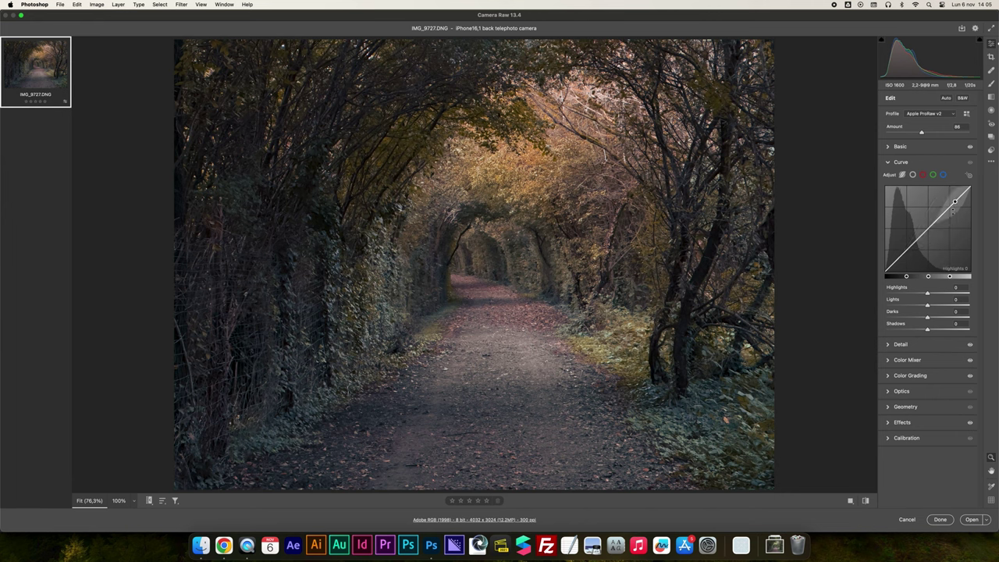
pyautogui.moveTo(926, 236); pyautogui.dragTo(912, 247)
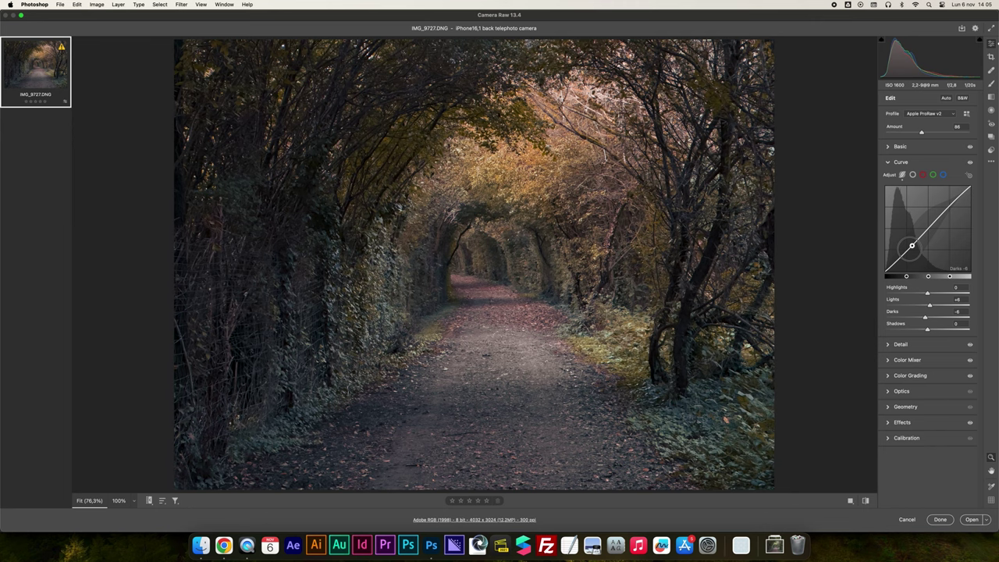
pyautogui.moveTo(943, 215); pyautogui.dragTo(949, 203)
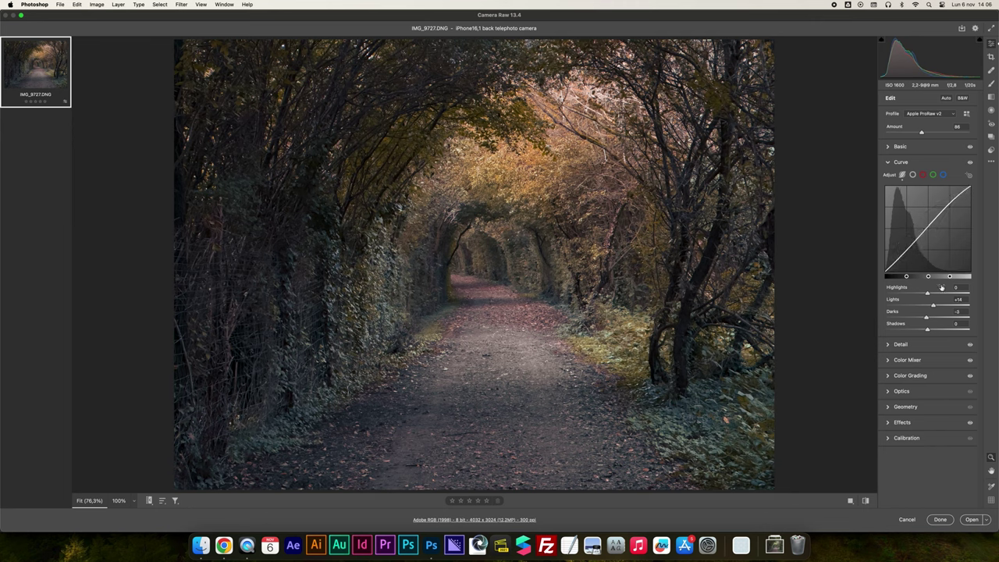
# Step: Compare the fully edited photo with the original raw image several times
pyautogui.press('\\')
pyautogui.press('\\')
pyautogui.press('\\')
pyautogui.press('\\')
pyautogui.press('\\')
pyautogui.press('\\')
pyautogui.press('\\')
pyautogui.press('\\')
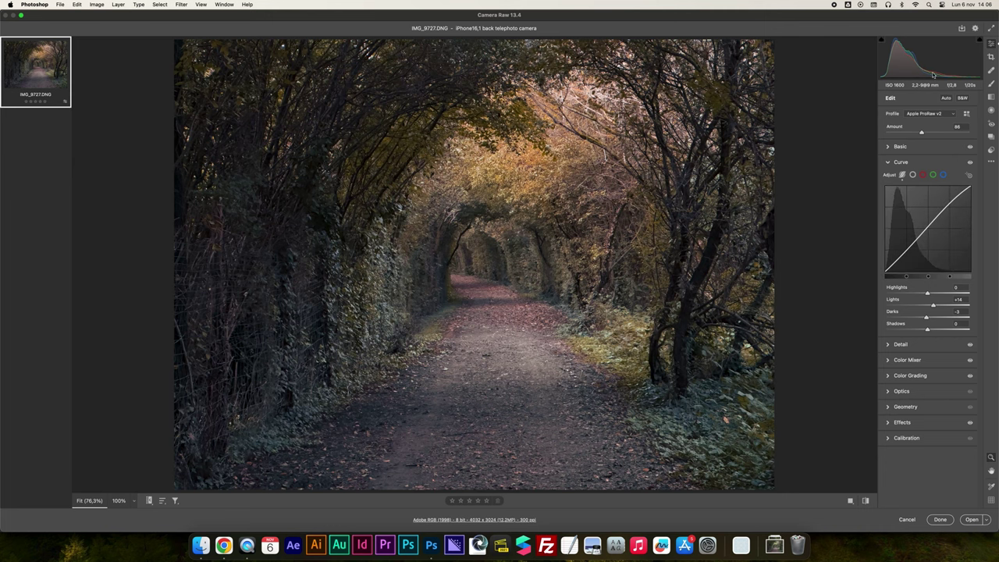
# Step: Save the edited photo to the Desktop as a maximum-quality JPEG using the JPG (edited) preset
pyautogui.click(963, 29)
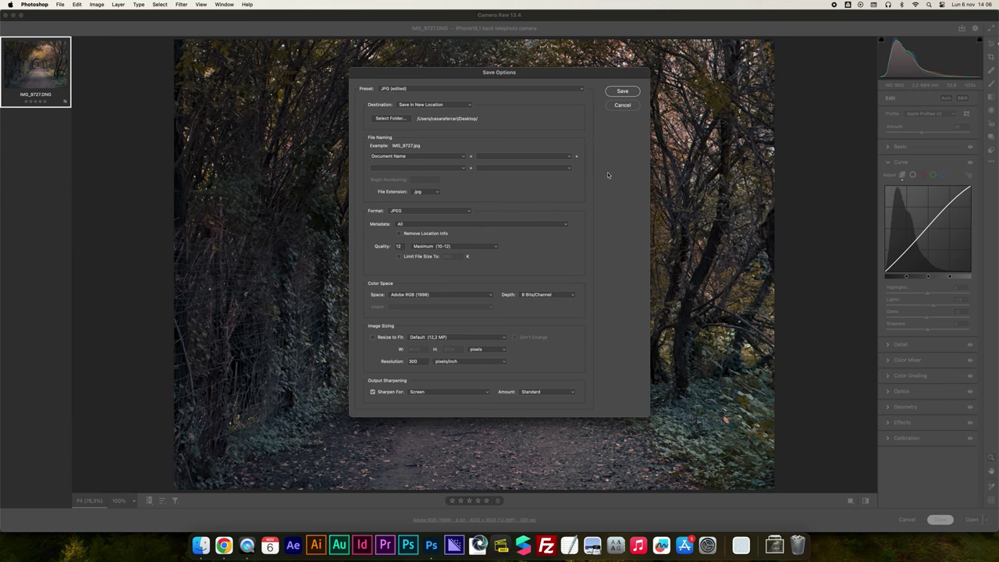
pyautogui.click(620, 91)
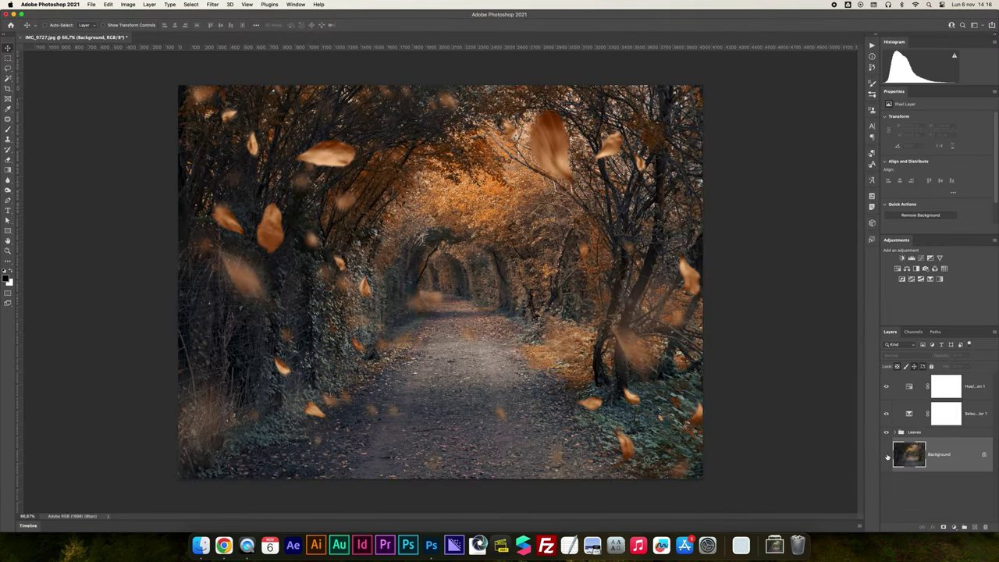
# Step: In the Photoshop document, compare the Background photo alone with the full composite by toggling the Leaves group and both adjustment layers
pyautogui.click(887, 456)
pyautogui.keyDown('alt'); pyautogui.click(887, 456); pyautogui.keyUp('alt')
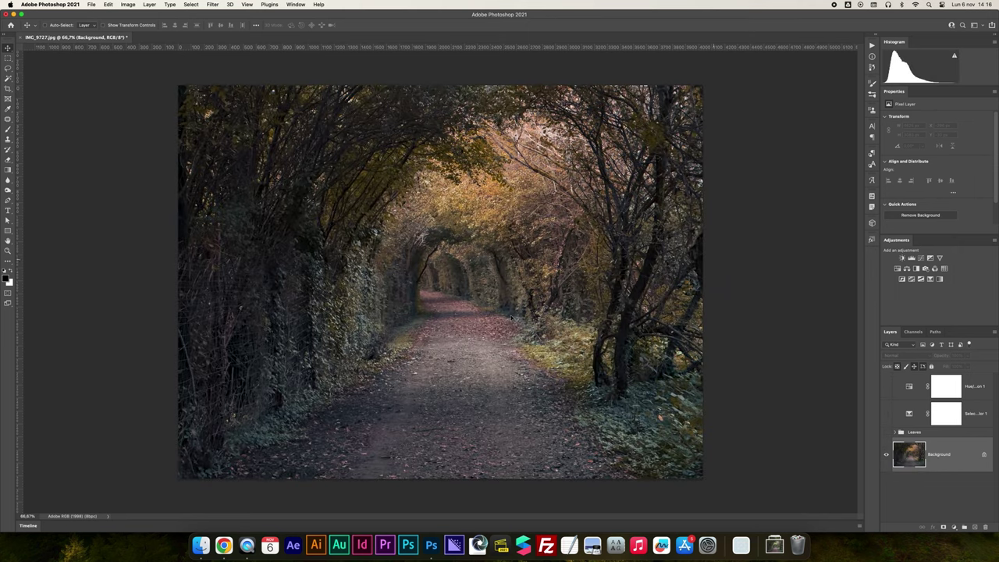
pyautogui.press('super+equal')
pyautogui.press('super+equal')
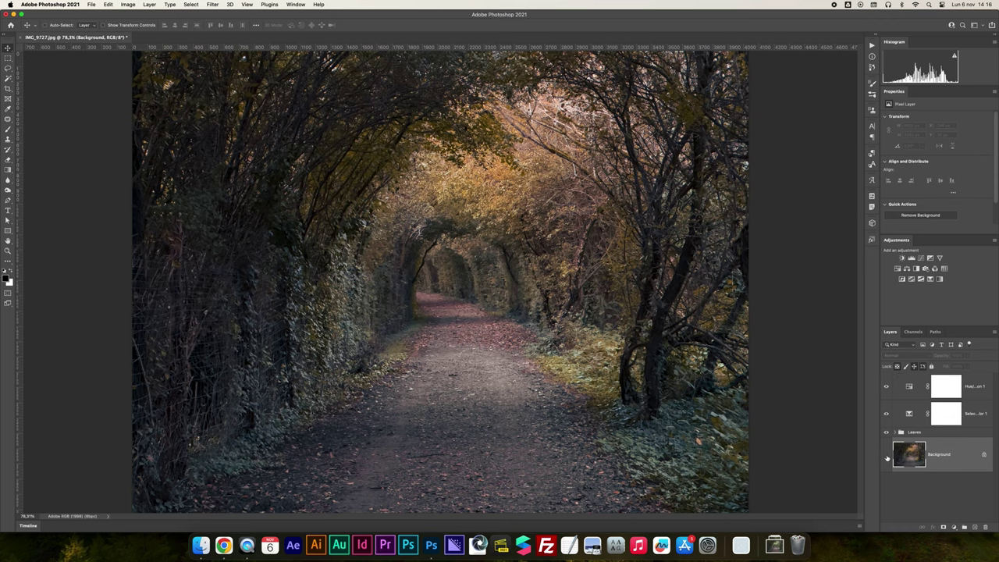
pyautogui.keyDown('alt'); pyautogui.click(887, 456); pyautogui.keyUp('alt')
pyautogui.keyDown('alt'); pyautogui.click(887, 457); pyautogui.keyUp('alt')
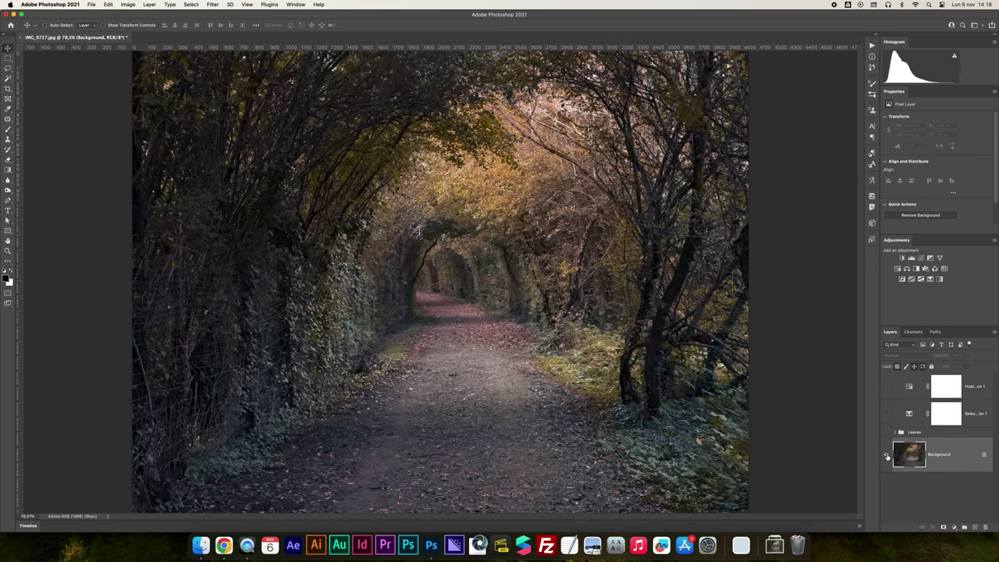
pyautogui.moveTo(886, 436); pyautogui.dragTo(887, 394)
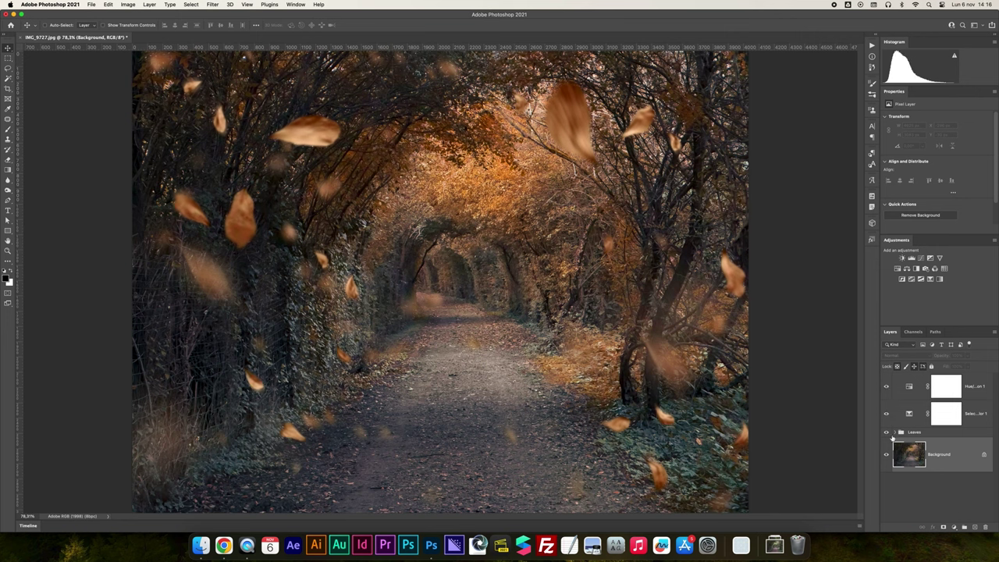
# Step: Compare the photo with and without the Leaves group and the two adjustment layers, leaving all of them visible
pyautogui.moveTo(886, 394); pyautogui.dragTo(886, 437)
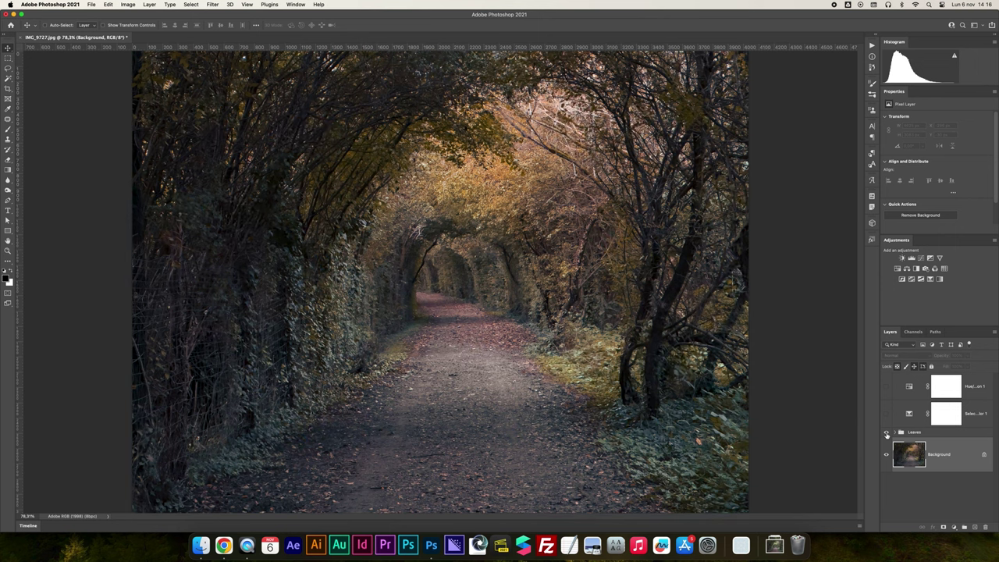
pyautogui.click(886, 434)
pyautogui.click(887, 435)
pyautogui.click(886, 434)
pyautogui.click(886, 421)
pyautogui.click(886, 422)
pyautogui.click(887, 421)
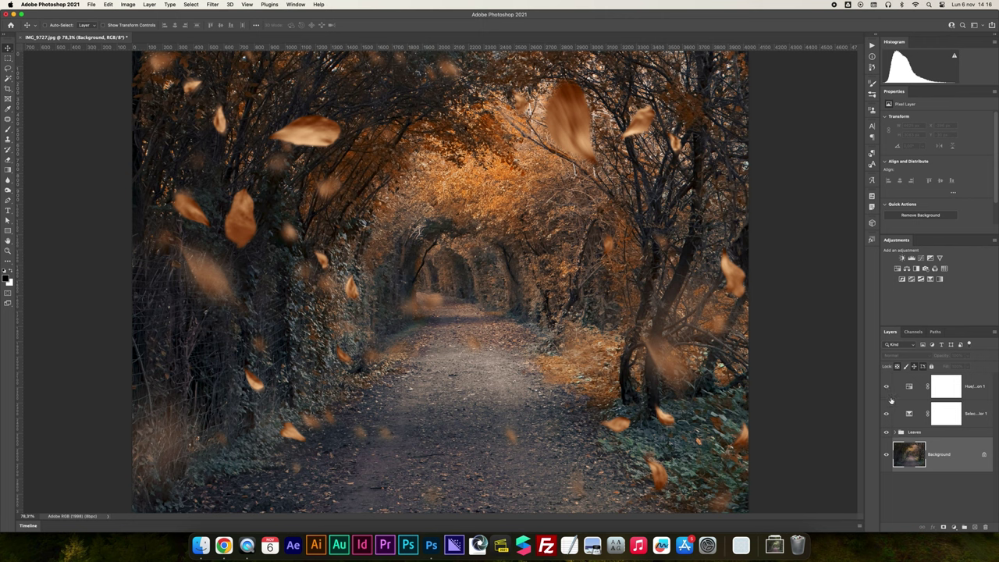
pyautogui.click(910, 392)
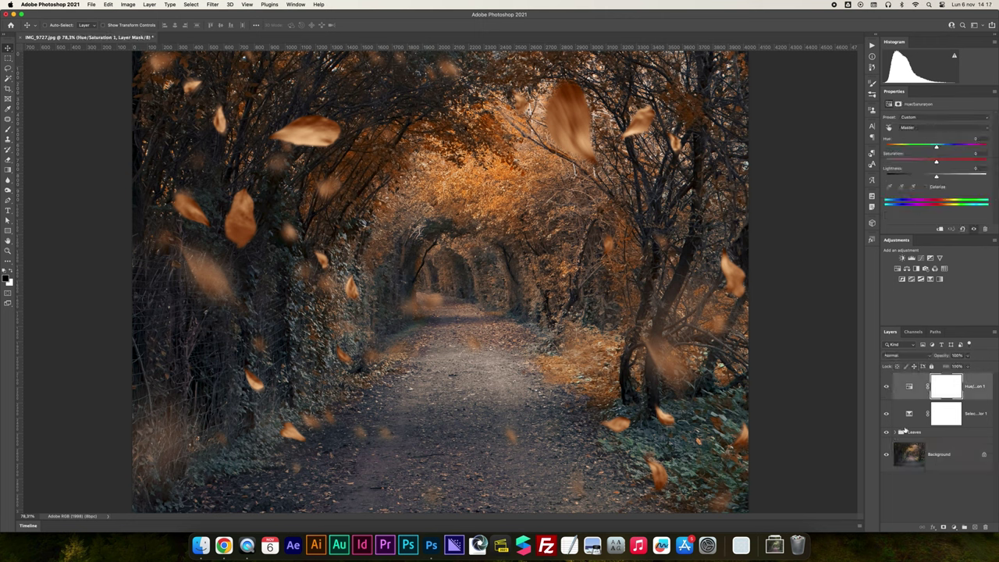
# Step: Show only the Background layer and duplicate it
pyautogui.keyDown('alt'); pyautogui.click(886, 453); pyautogui.keyUp('alt')
pyautogui.click(909, 456)
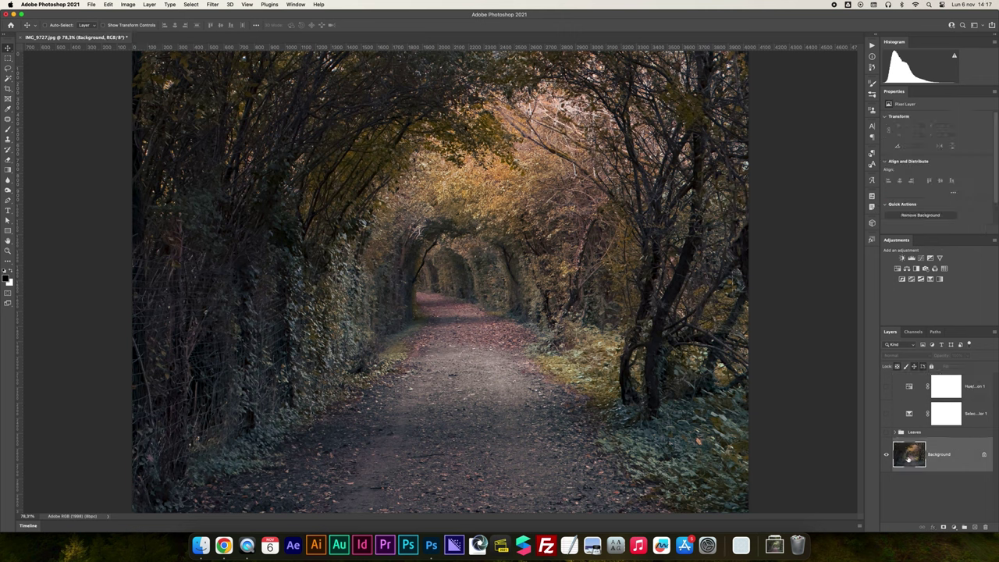
pyautogui.press('super+j')
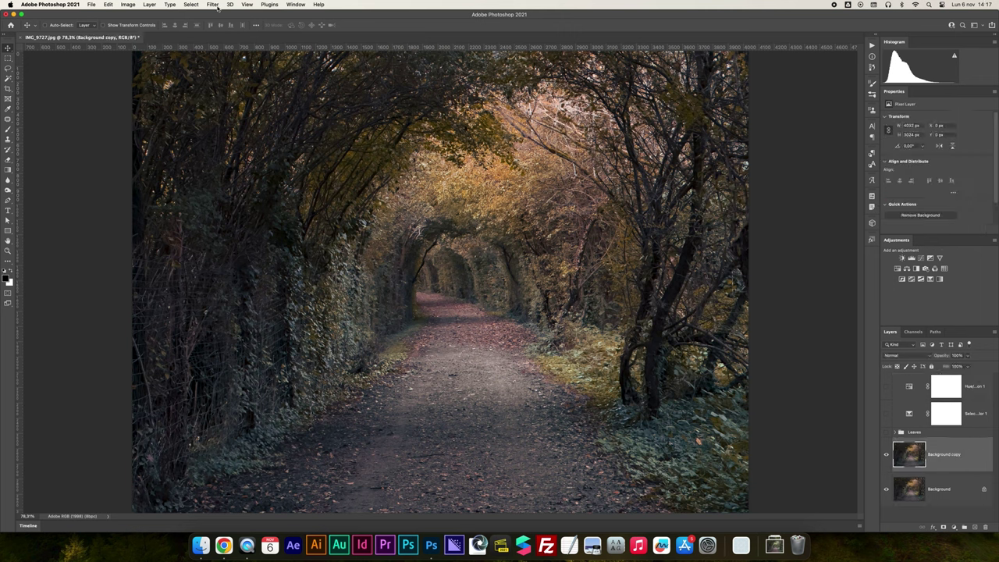
# Step: Apply a High Pass filter with a slightly reduced radius to the Background copy and set its blend mode to Soft Light
pyautogui.click(247, 4)
pyautogui.moveTo(212, 4)
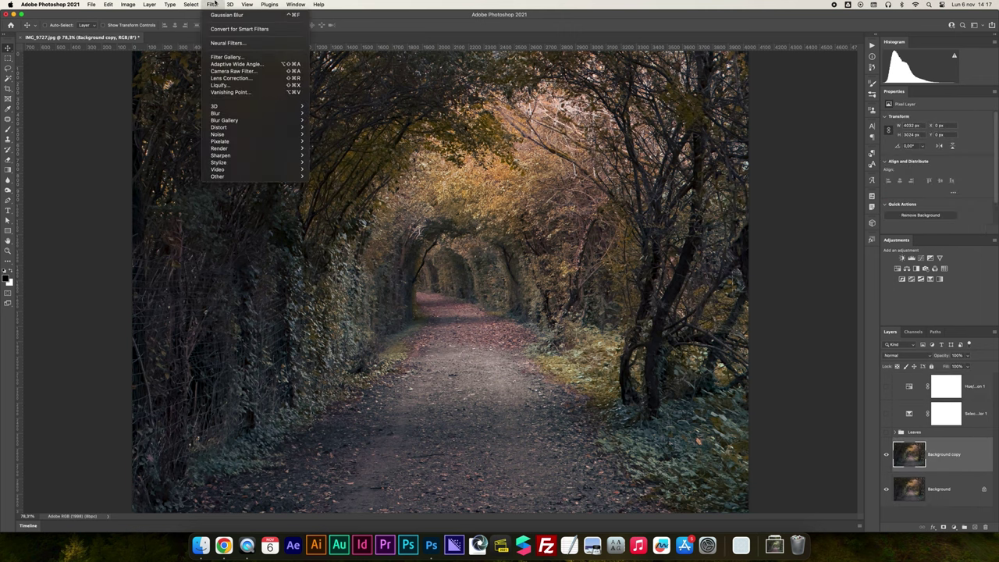
pyautogui.moveTo(234, 177)
pyautogui.click(329, 183)
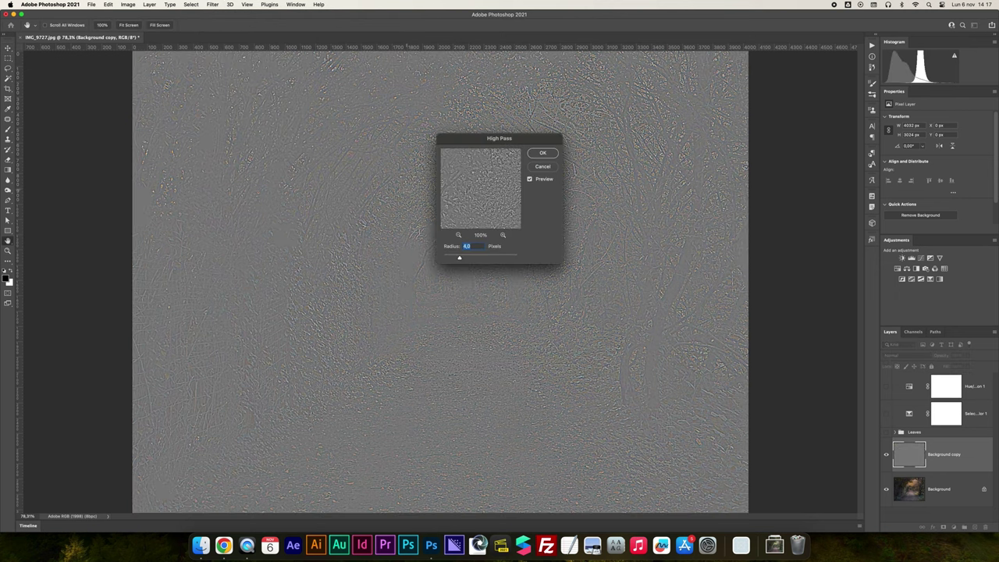
pyautogui.moveTo(462, 257); pyautogui.dragTo(457, 260)
pyautogui.click(542, 153)
pyautogui.click(904, 355)
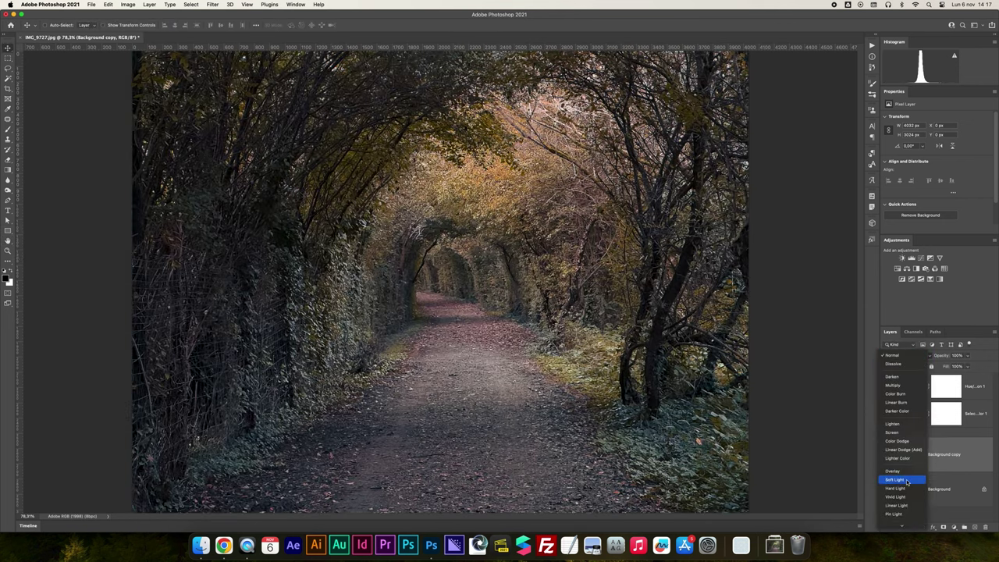
pyautogui.click(907, 482)
# Step: Add a layer mask to the Background copy and fill it with a radial black-and-white gradient that keeps the centre white and the edges black
pyautogui.click(944, 527)
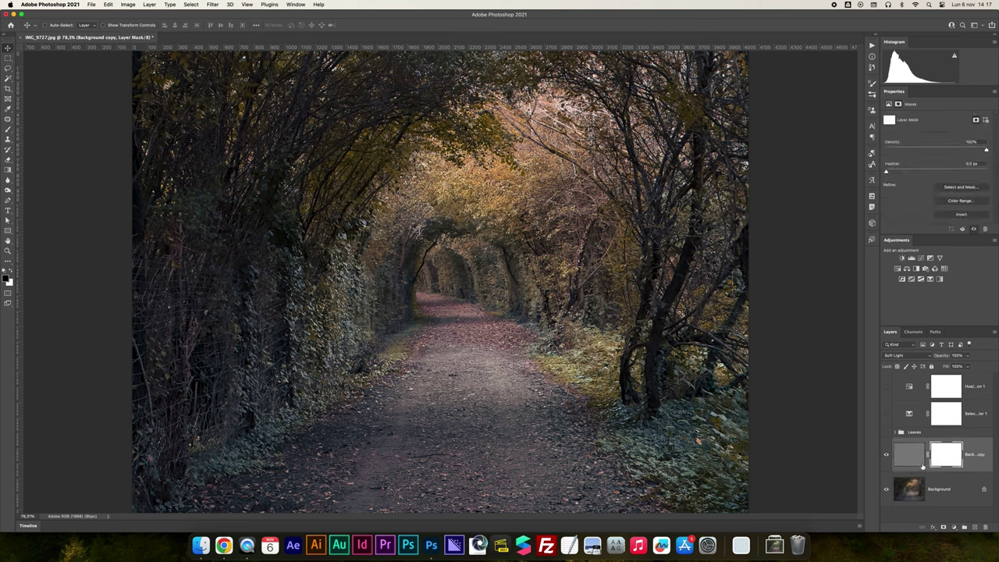
pyautogui.press('g')
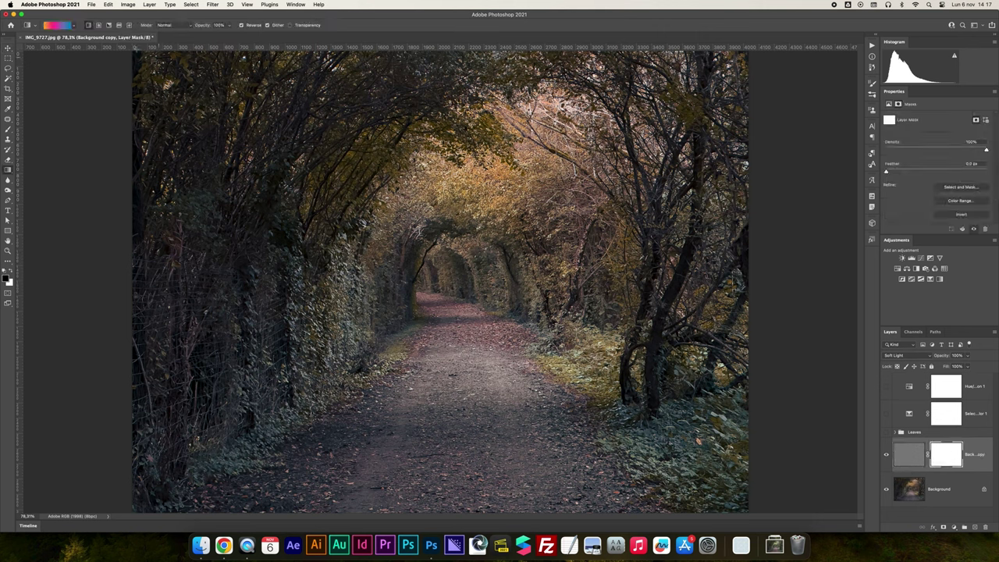
pyautogui.click(74, 26)
pyautogui.click(43, 39)
pyautogui.press('Return')
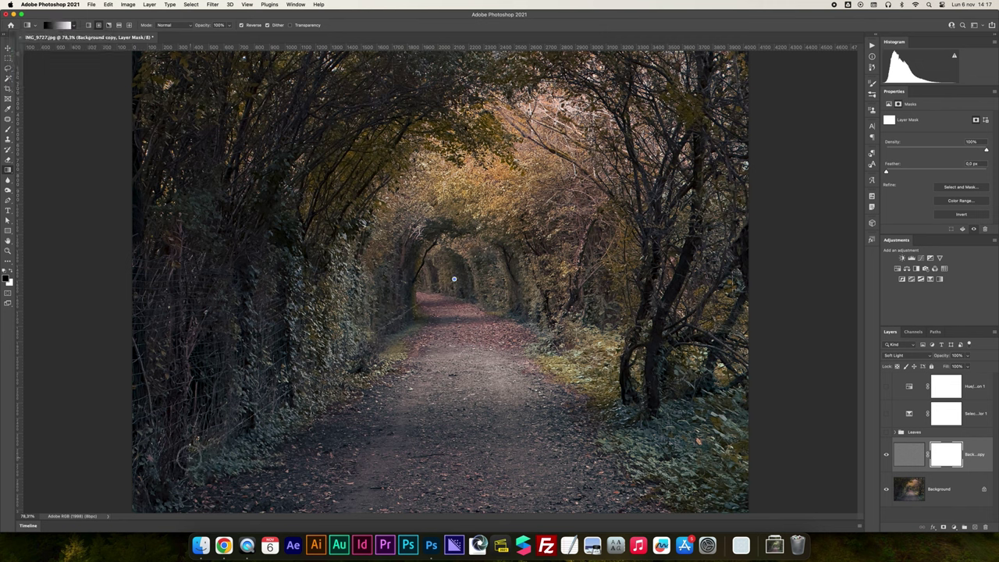
pyautogui.moveTo(187, 459); pyautogui.dragTo(188, 459)
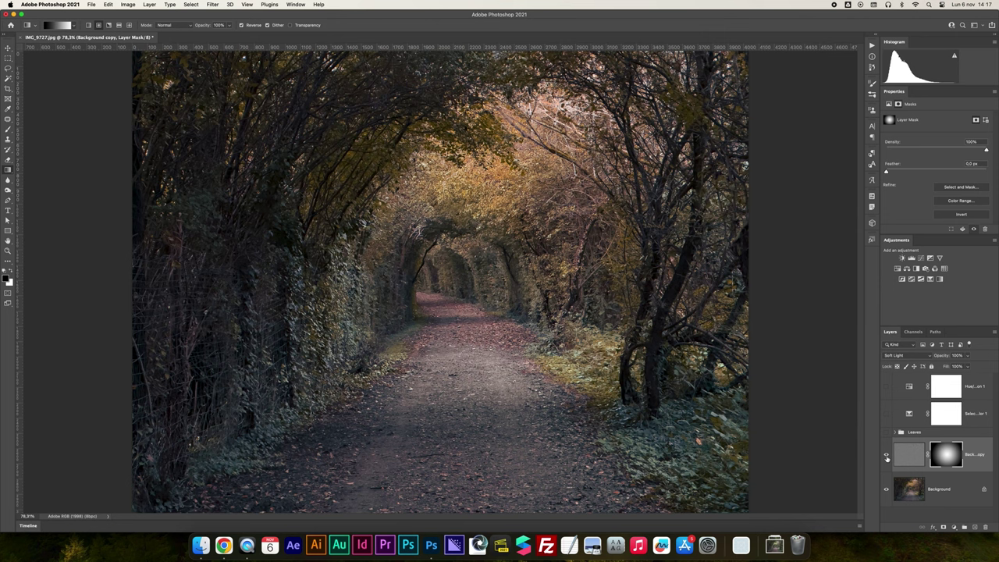
# Step: Show the Leaves group and both adjustment layers again, and select the topmost Hue/Saturation layer
pyautogui.click(887, 431)
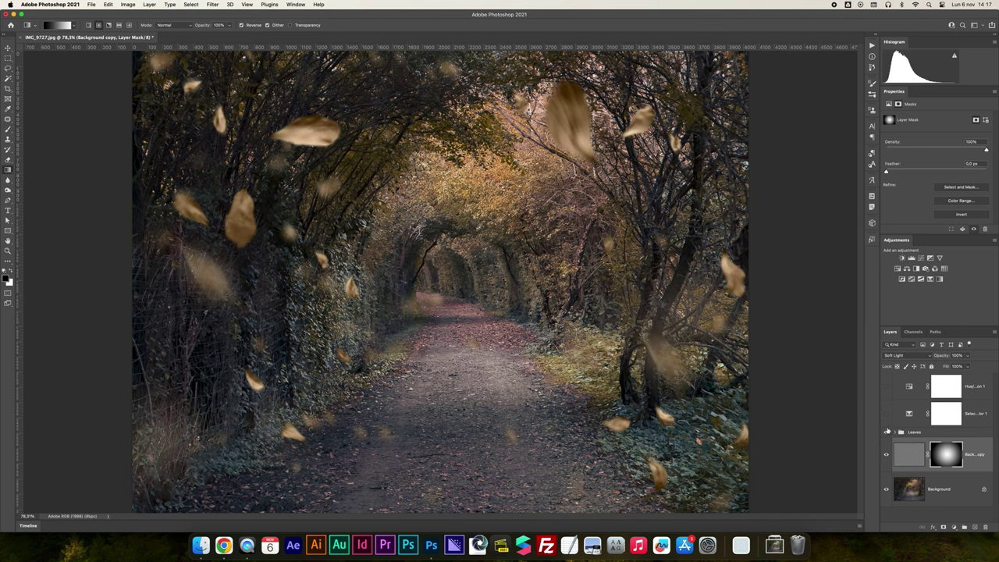
pyautogui.click(886, 388)
pyautogui.click(907, 387)
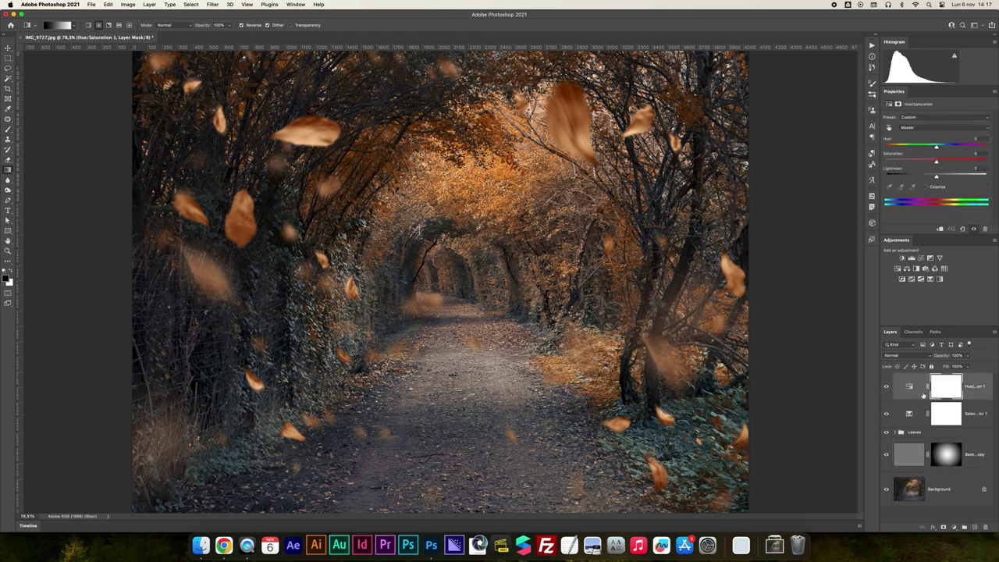
# Step: Run the SunFlare action from the MyActions set above the Hue/Saturation layer
pyautogui.click(872, 45)
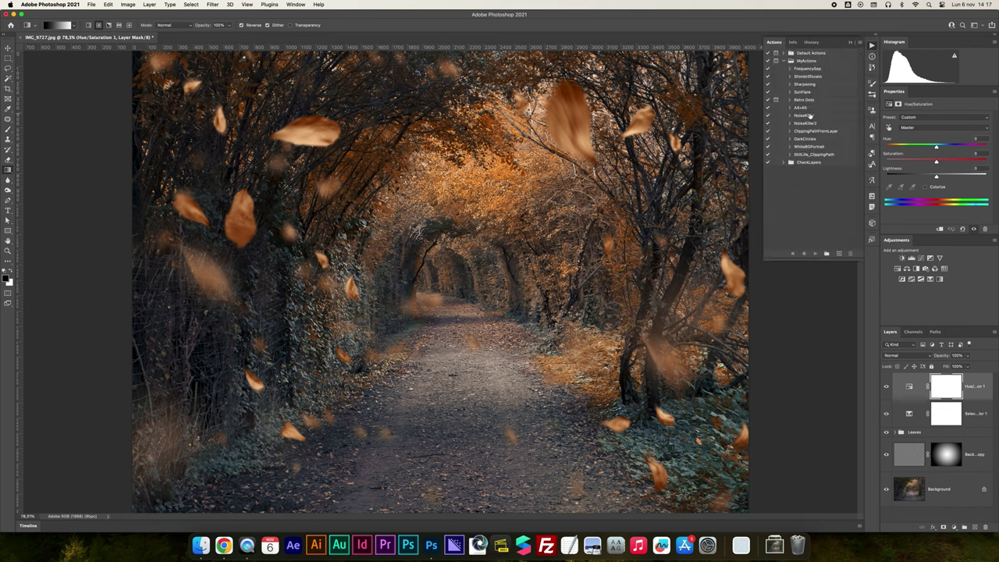
pyautogui.click(804, 92)
pyautogui.click(816, 253)
# Step: Set the sun flare gradient's scale to 200% and move its glow to just above the photo's upper edge
pyautogui.doubleClick(908, 390)
pyautogui.moveTo(463, 309); pyautogui.dragTo(549, 76)
pyautogui.click(696, 297)
pyautogui.write('200')
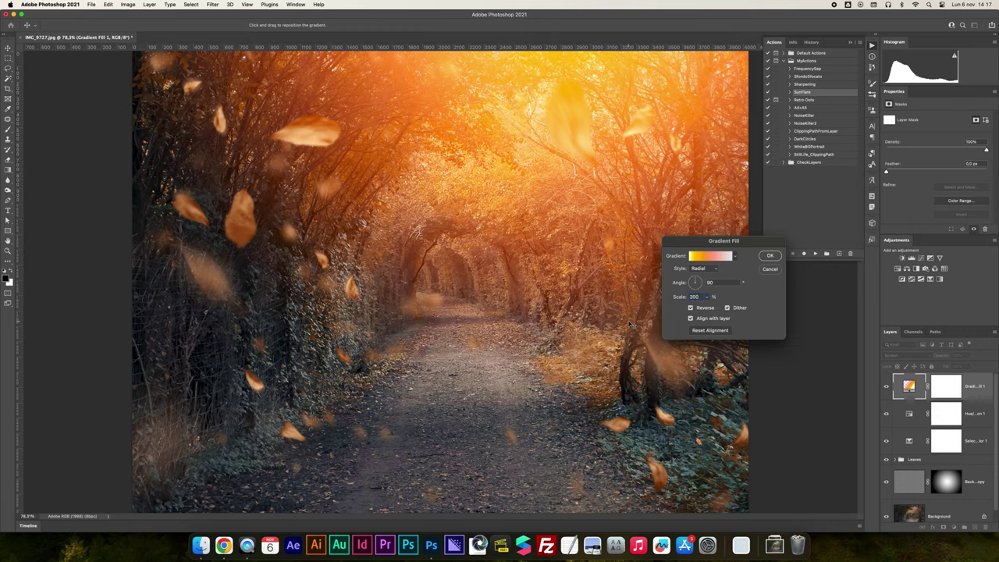
pyautogui.press('super+minus')
pyautogui.press('super+minus')
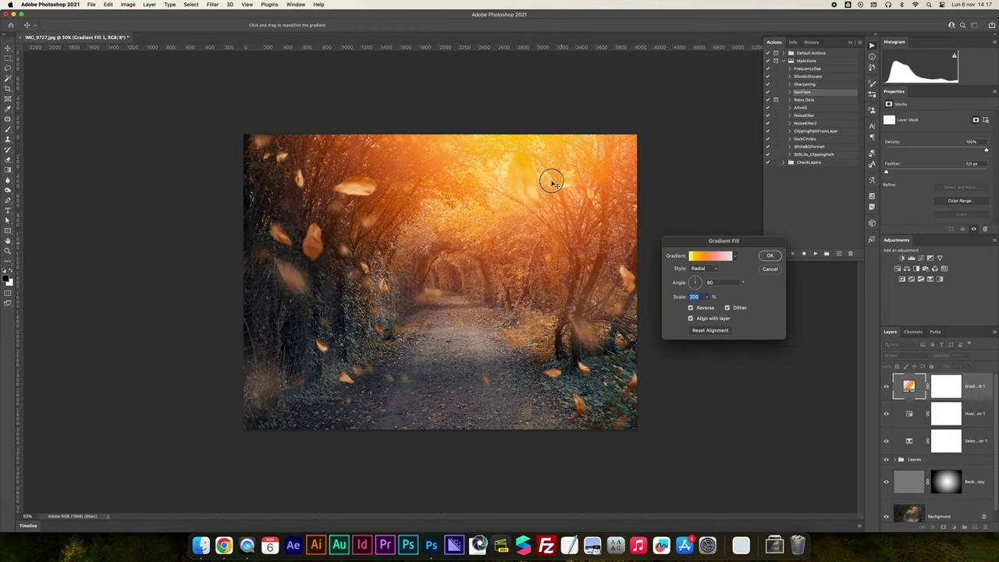
pyautogui.moveTo(552, 188); pyautogui.dragTo(550, 153)
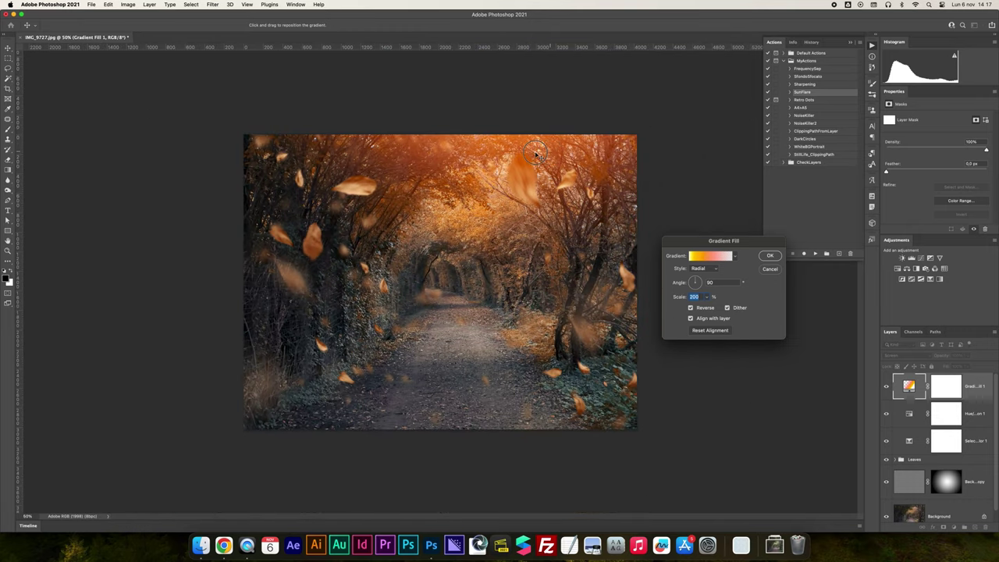
pyautogui.click(770, 255)
# Step: Move the gradient fill layer beneath the Leaves group, comparing the result with the previous layer order
pyautogui.moveTo(910, 391); pyautogui.dragTo(935, 457)
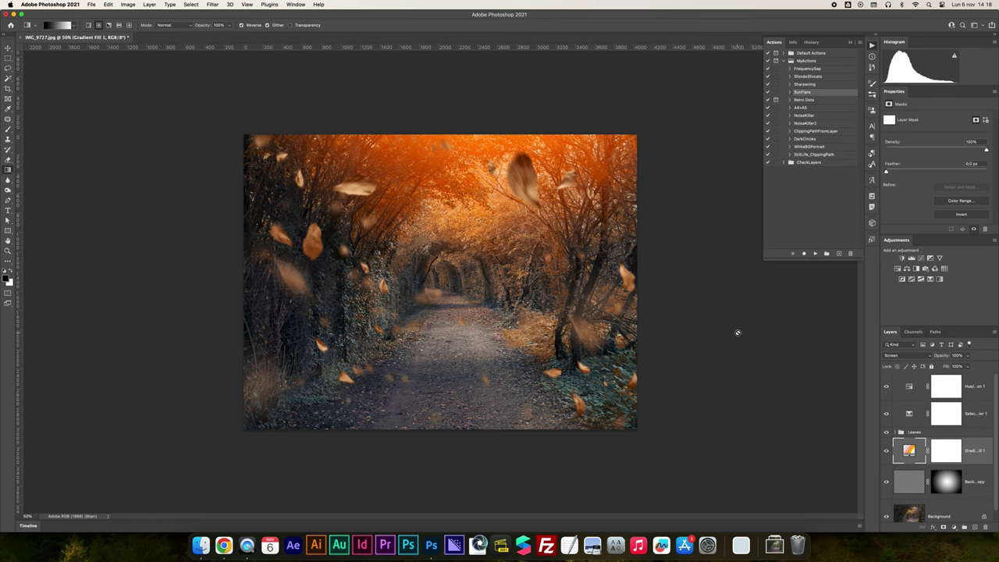
pyautogui.press('super+z')
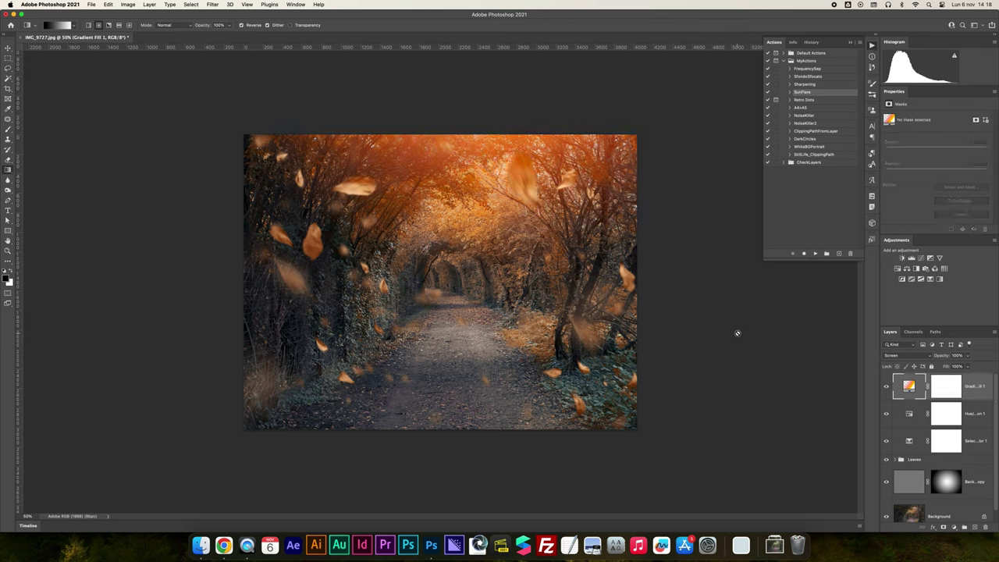
pyautogui.press('super+shift+z')
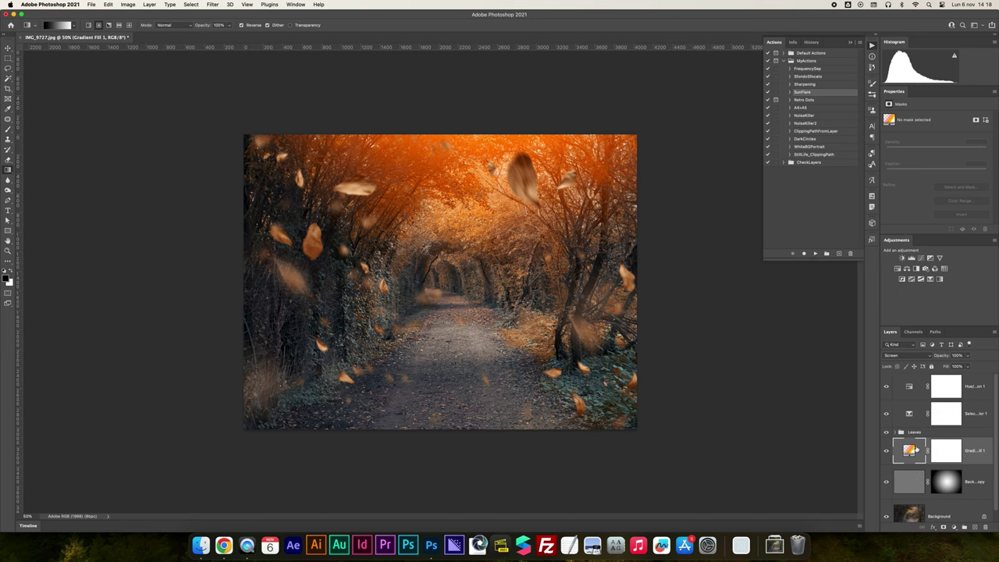
# Step: Set the gradient fill's scale to 150% and reposition its glow over the middle of the photo's upper edge
pyautogui.doubleClick(910, 450)
pyautogui.press('Tab')
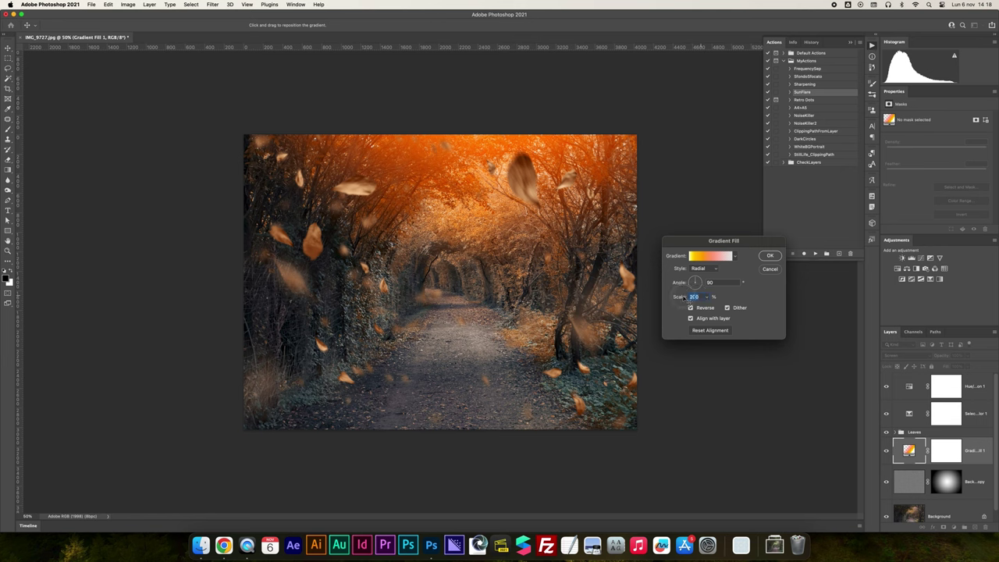
pyautogui.write('150')
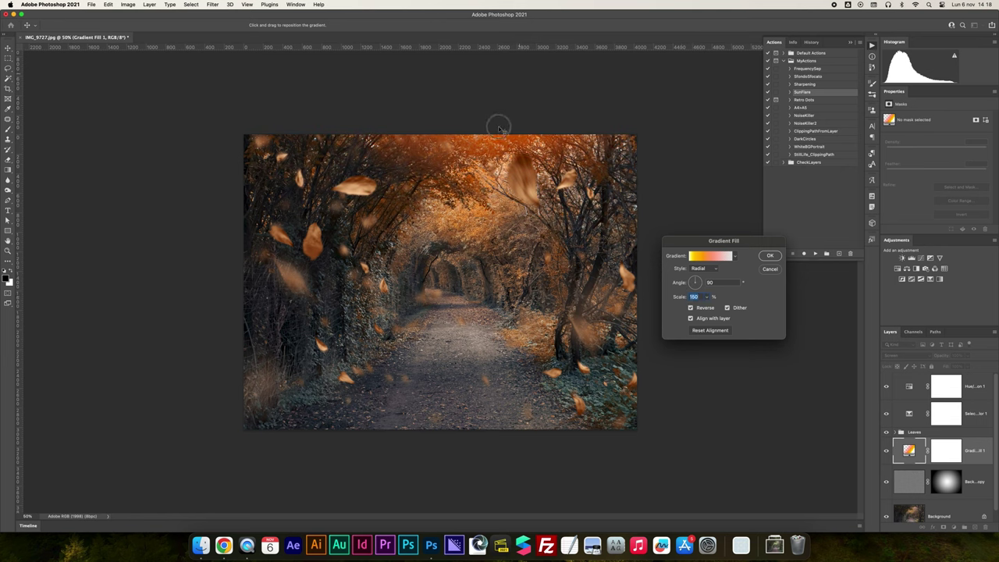
pyautogui.moveTo(495, 131); pyautogui.dragTo(526, 118)
pyautogui.click(768, 256)
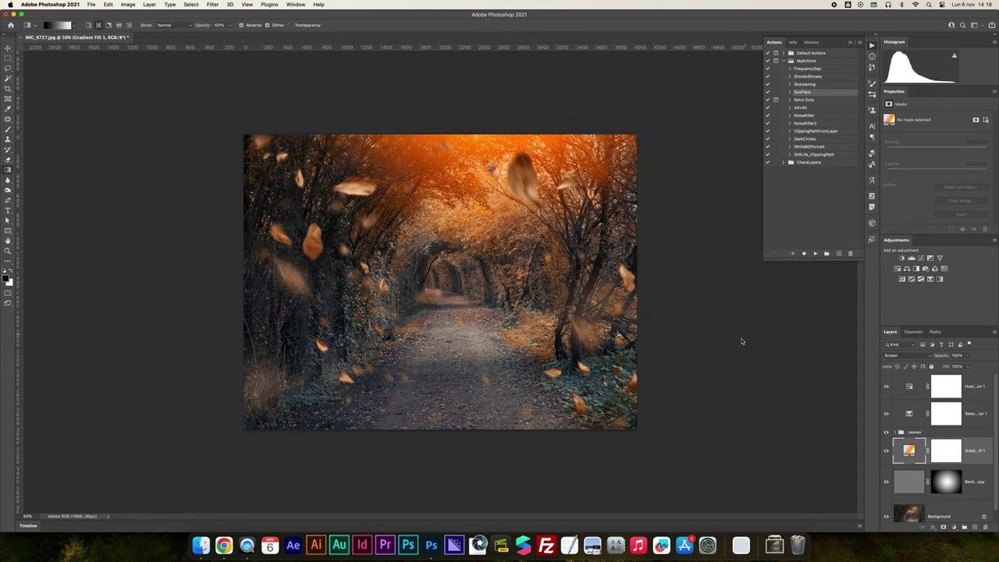
# Step: Compare the Background photo alone with the finished sun flare composite several times, with the whole image fitted on screen
pyautogui.press('super+0')
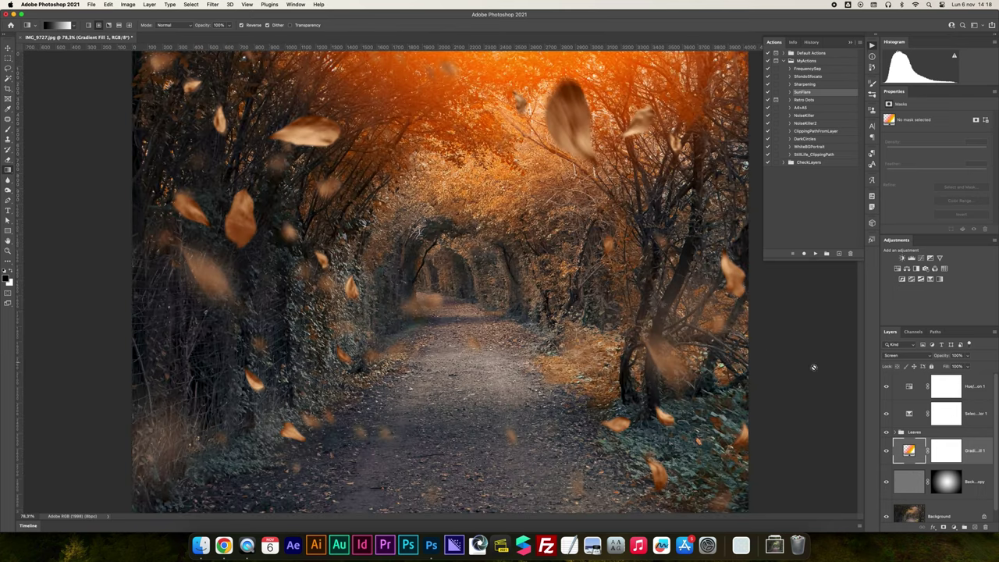
pyautogui.scroll(-1, 904, 406)
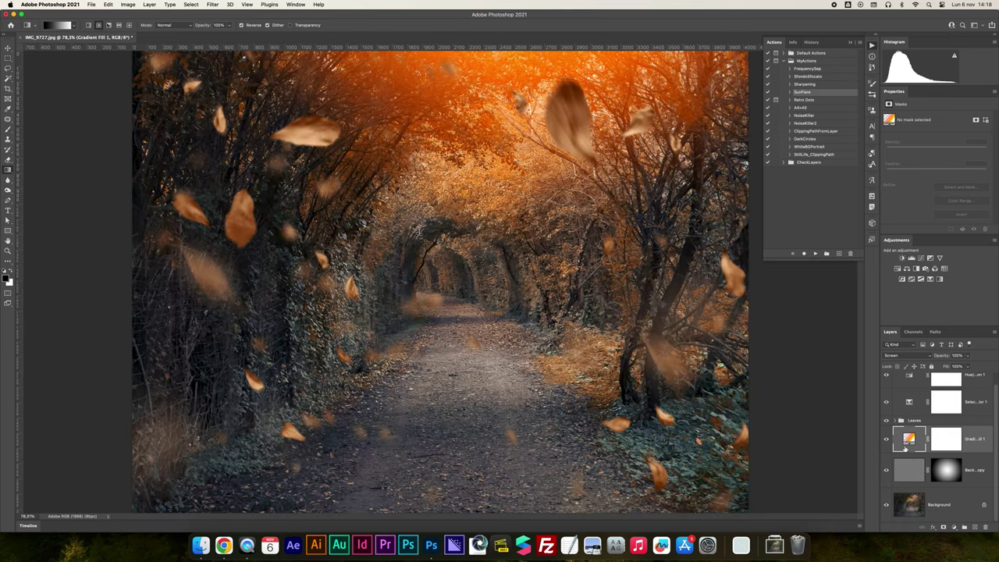
pyautogui.keyDown('alt'); pyautogui.click(885, 505); pyautogui.keyUp('alt')
pyautogui.keyDown('alt'); pyautogui.click(886, 505); pyautogui.keyUp('alt')
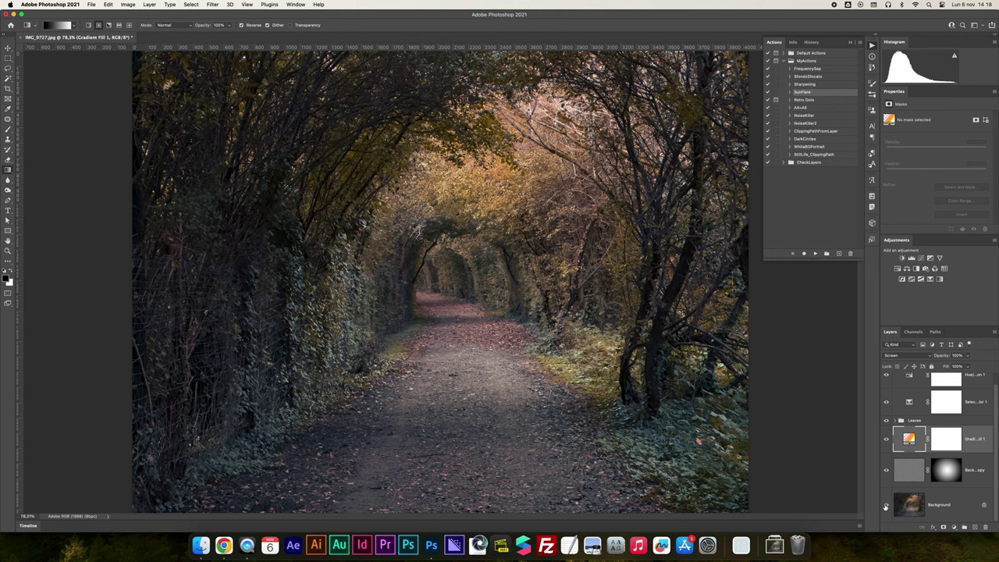
pyautogui.keyDown('alt'); pyautogui.click(885, 505); pyautogui.keyUp('alt')
pyautogui.keyDown('alt'); pyautogui.click(885, 505); pyautogui.keyUp('alt')
pyautogui.keyDown('alt'); pyautogui.click(885, 505); pyautogui.keyUp('alt')
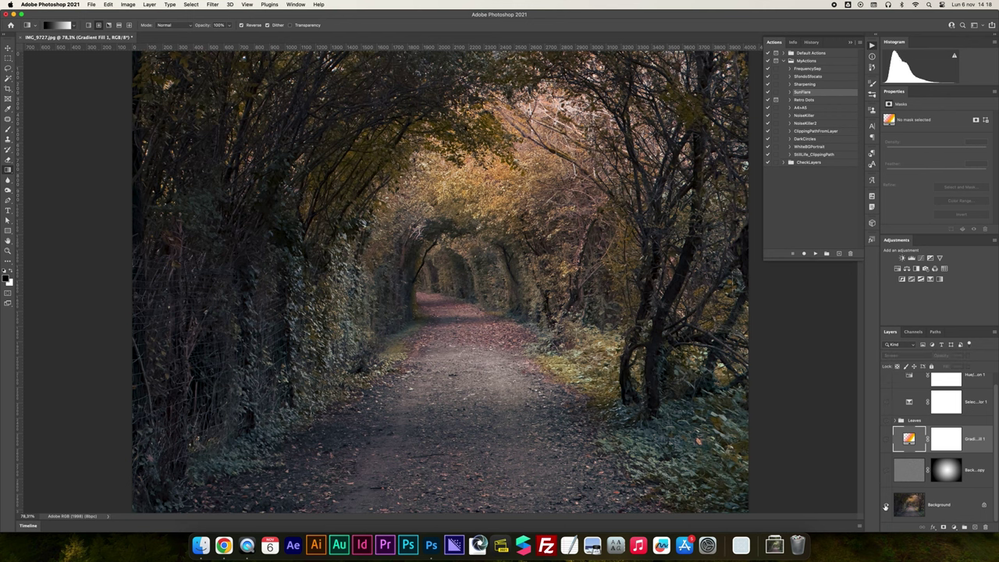
pyautogui.keyDown('alt'); pyautogui.click(885, 505); pyautogui.keyUp('alt')
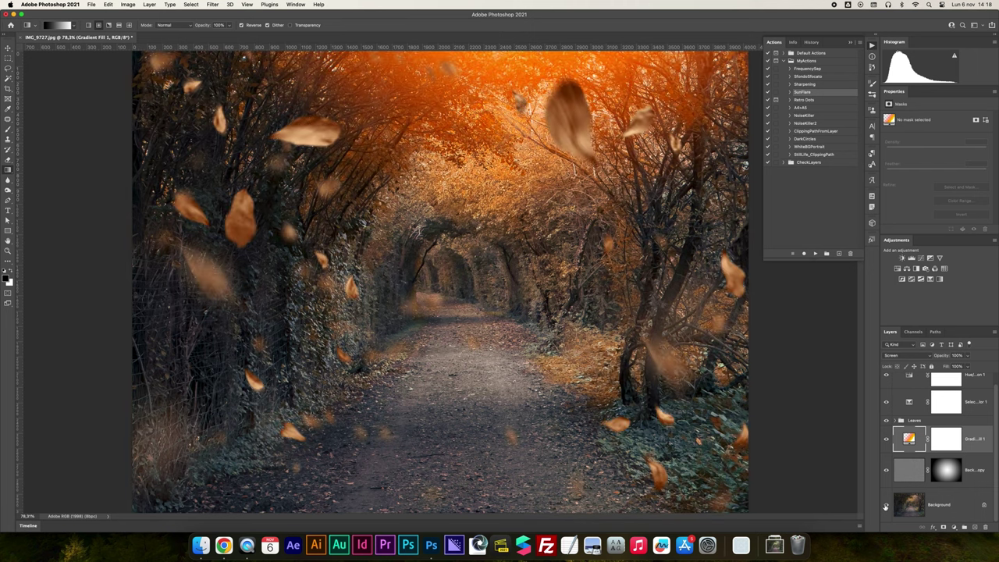
pyautogui.keyDown('alt'); pyautogui.click(886, 505); pyautogui.keyUp('alt')
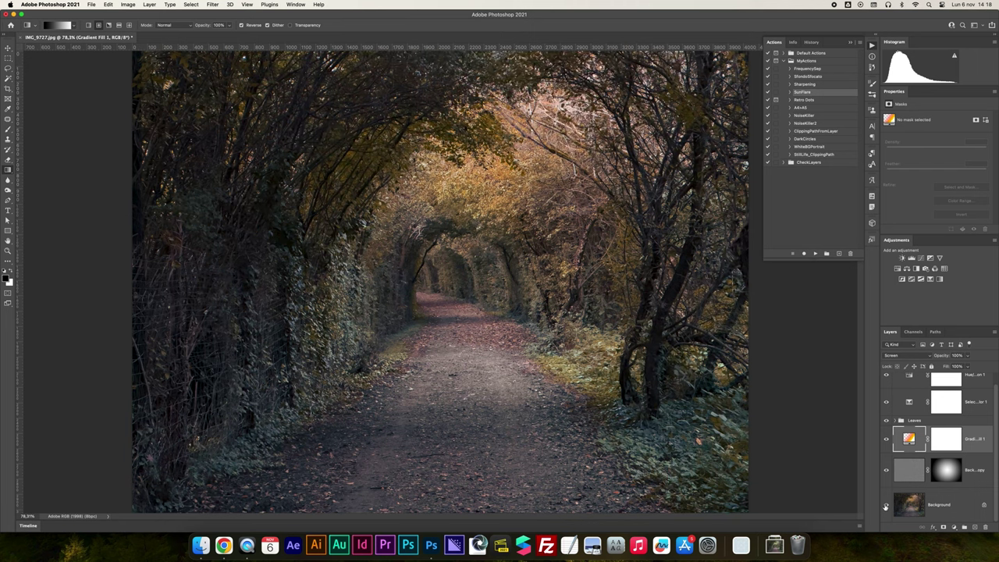
pyautogui.keyDown('alt'); pyautogui.click(885, 505); pyautogui.keyUp('alt')
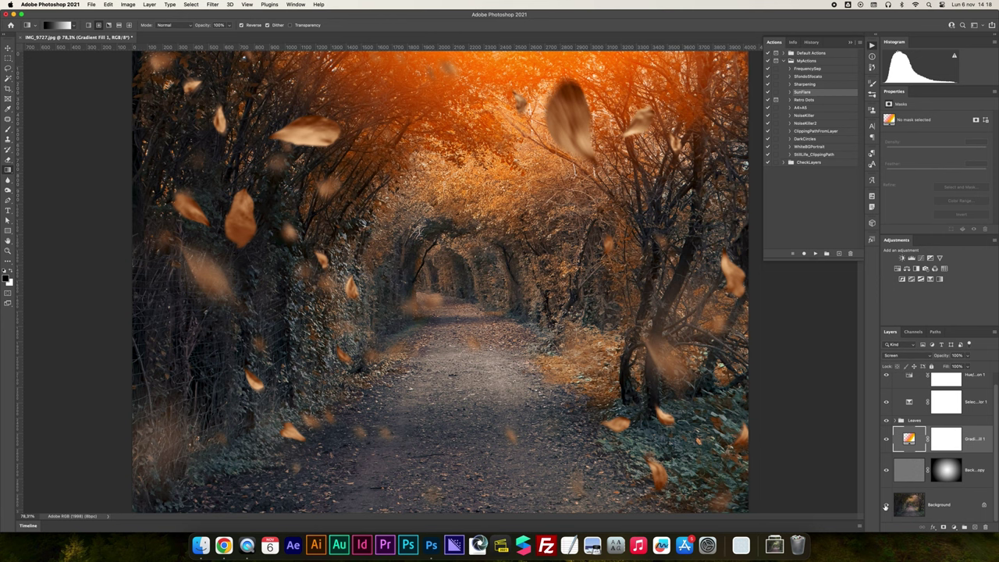
pyautogui.click(850, 43)
pyautogui.press('v')
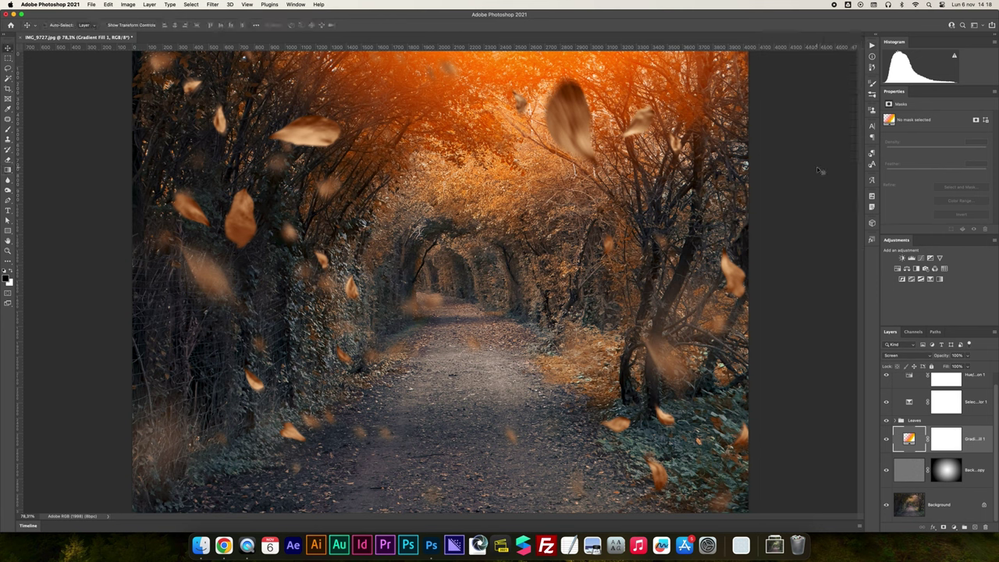